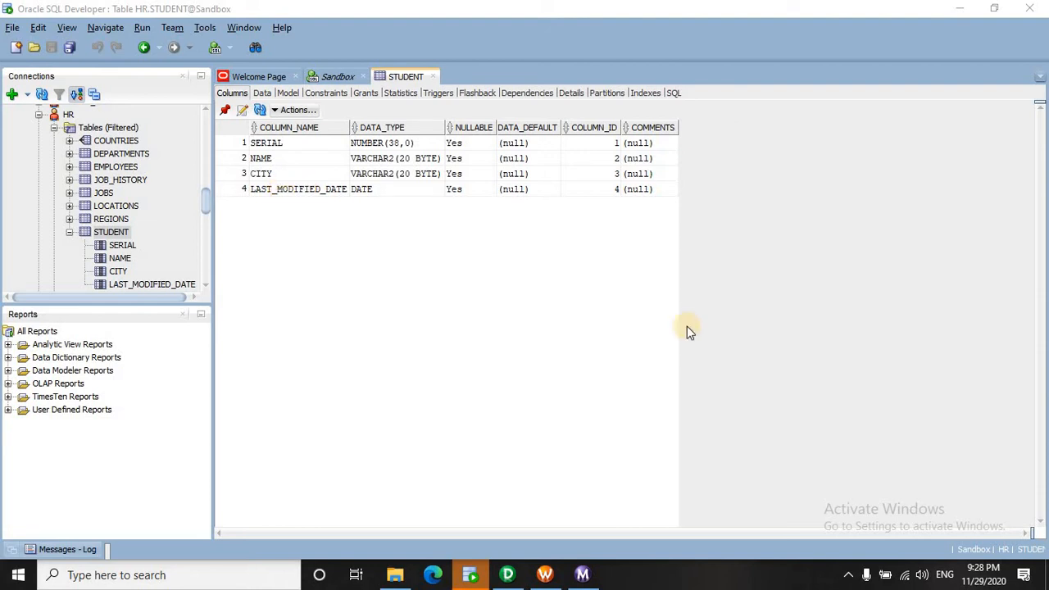
Run the three insert statements for serials 1 to 3 into hr.student in the Sandbox worksheet.
{"action": "mouse_move", "coordinate": [994, 581]}
{"action": "left_click", "coordinate": [337, 77]}
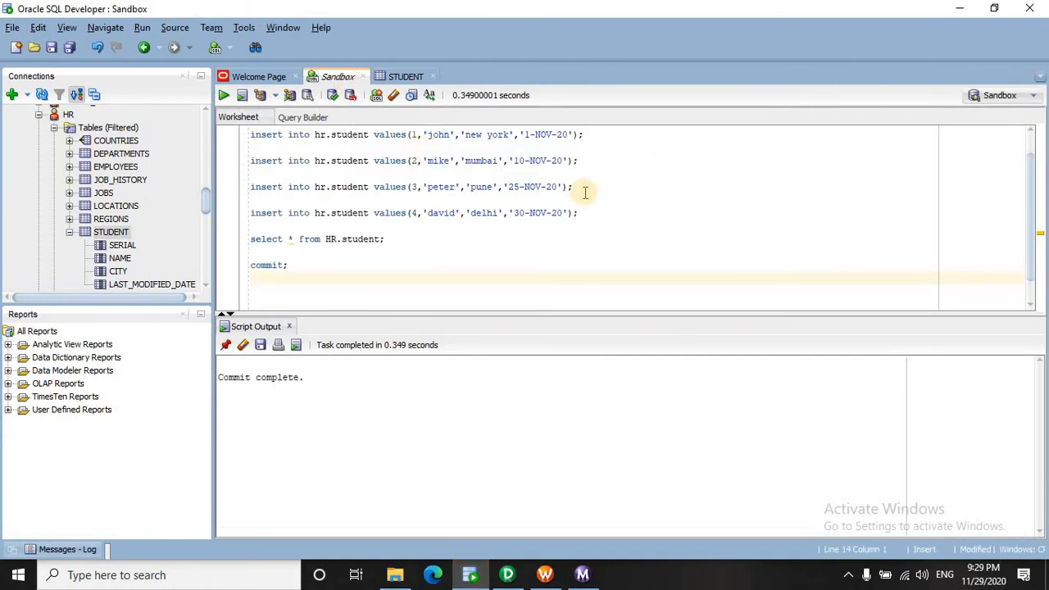
{"action": "left_click_drag", "start_coordinate": [578, 191], "coordinate": [251, 160]}
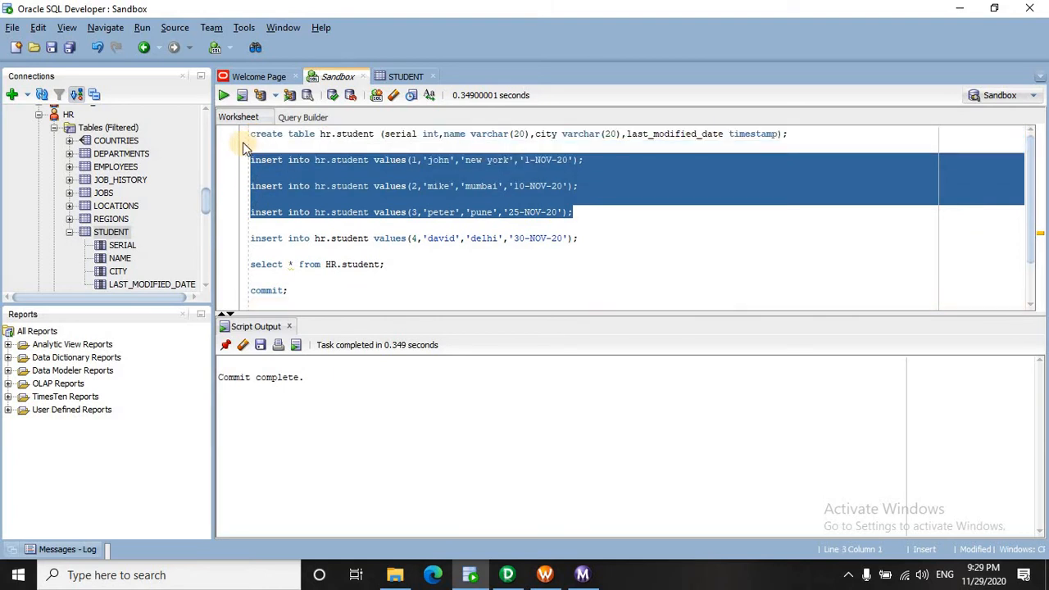
{"action": "left_click", "coordinate": [225, 97]}
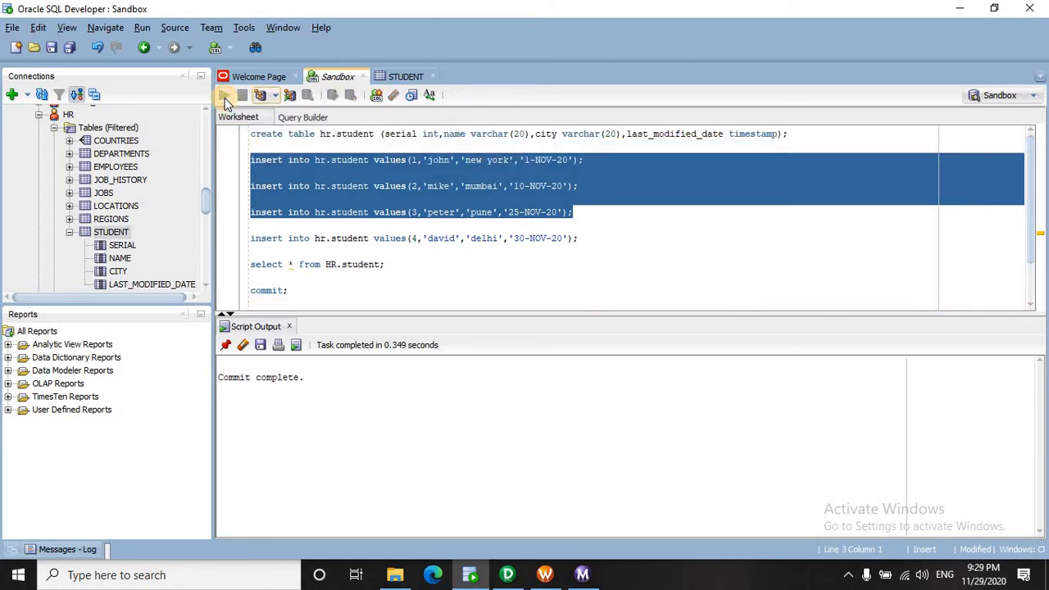
View the refreshed data rows of the STUDENT table.
{"action": "left_click", "coordinate": [403, 75]}
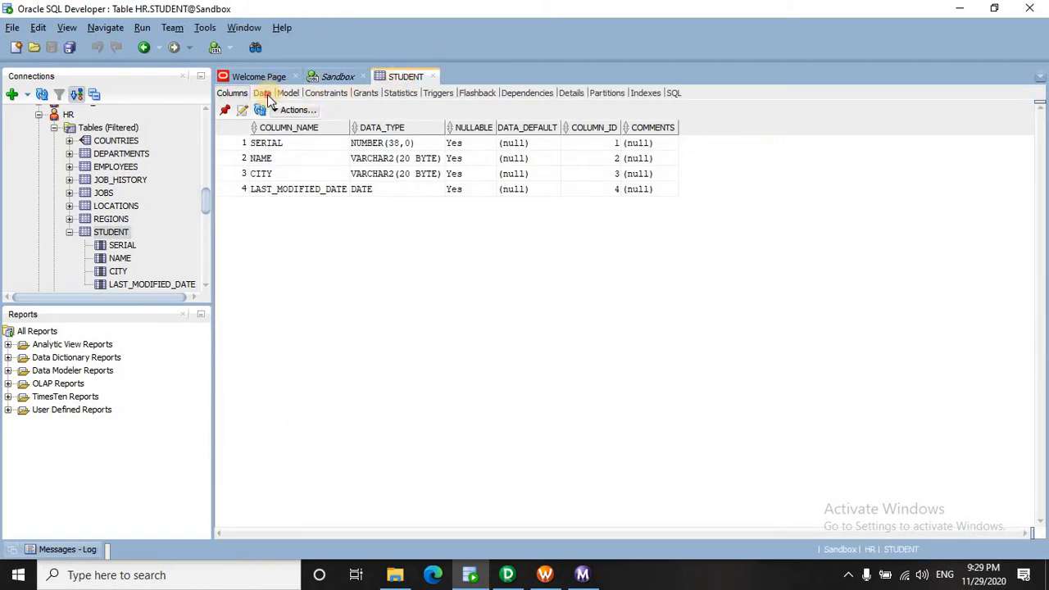
{"action": "left_click", "coordinate": [263, 93]}
{"action": "left_click", "coordinate": [243, 111]}
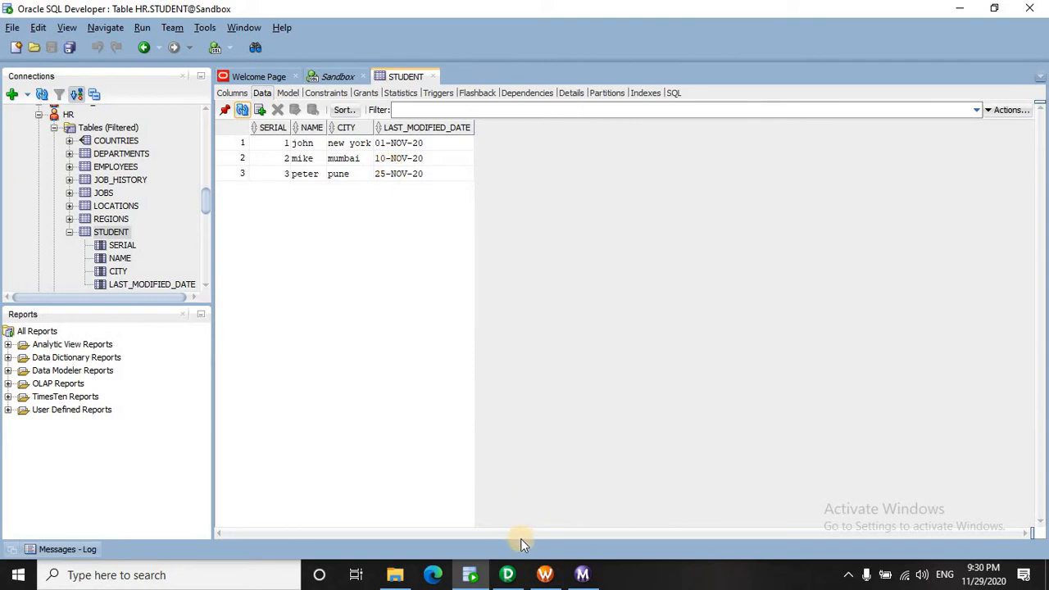
Switch to Informatica PowerCenter Designer and hide the Navigator and output windows around the m_incremental_load mapping.
{"action": "left_click", "coordinate": [513, 574]}
{"action": "left_click", "coordinate": [511, 574]}
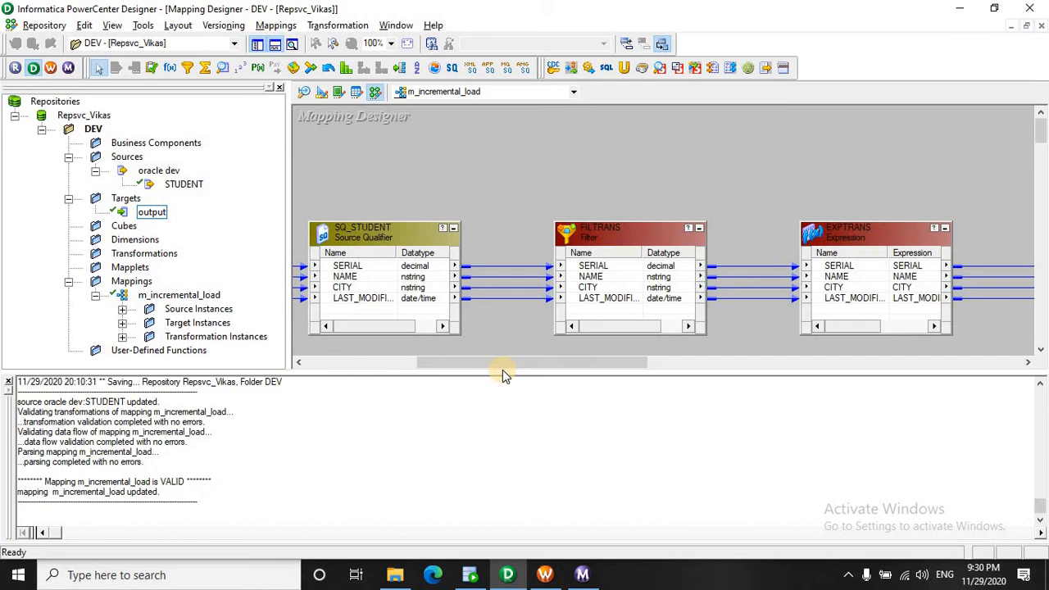
{"action": "left_click_drag", "start_coordinate": [503, 370], "coordinate": [483, 362]}
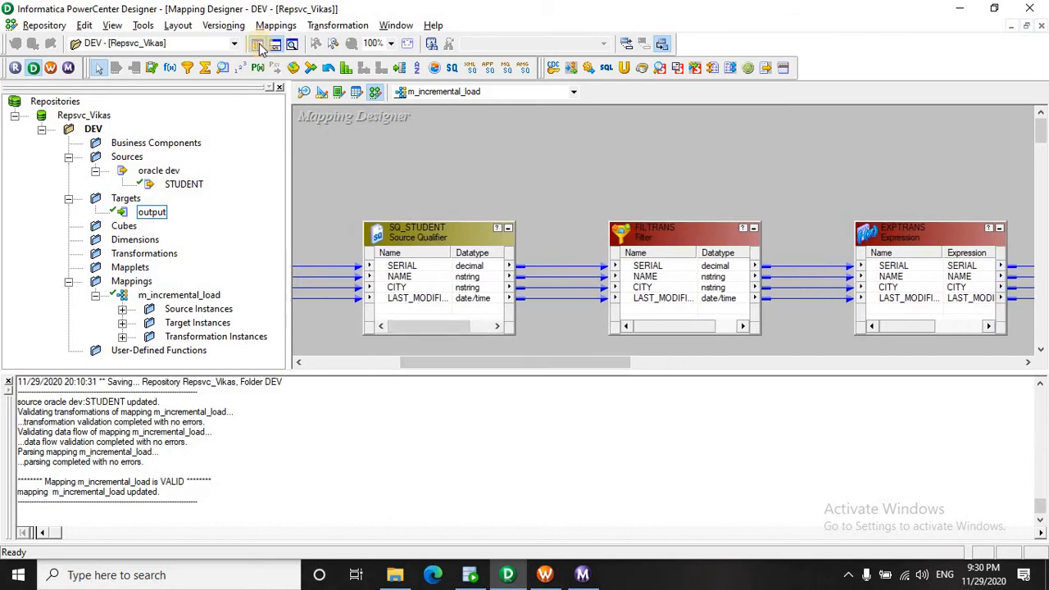
{"action": "left_click", "coordinate": [259, 45]}
{"action": "left_click", "coordinate": [274, 45]}
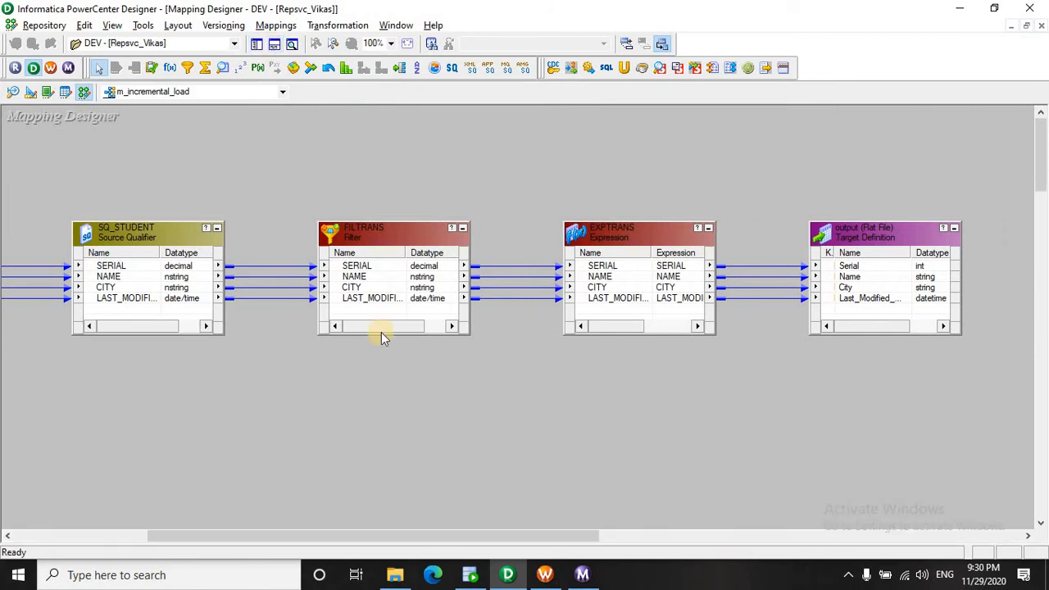
{"action": "left_click_drag", "start_coordinate": [383, 536], "coordinate": [308, 535]}
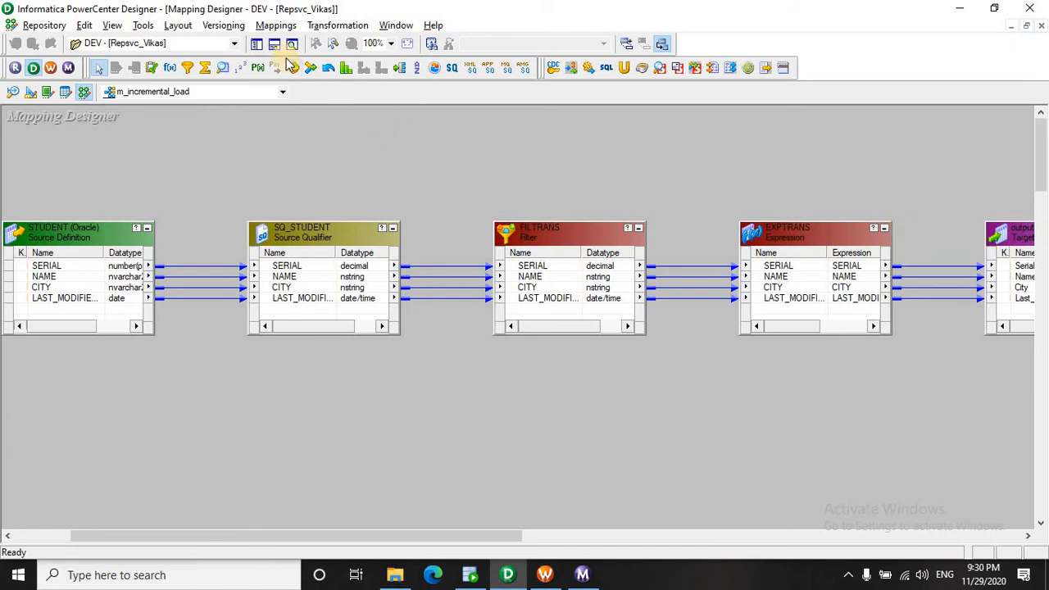
Review the declaration and initial value of mapping variable $$Daily_date, comparing it with the LAST_MODIFIED_DATE values in the STUDENT table in Oracle SQL Developer.
{"action": "left_click", "coordinate": [274, 27]}
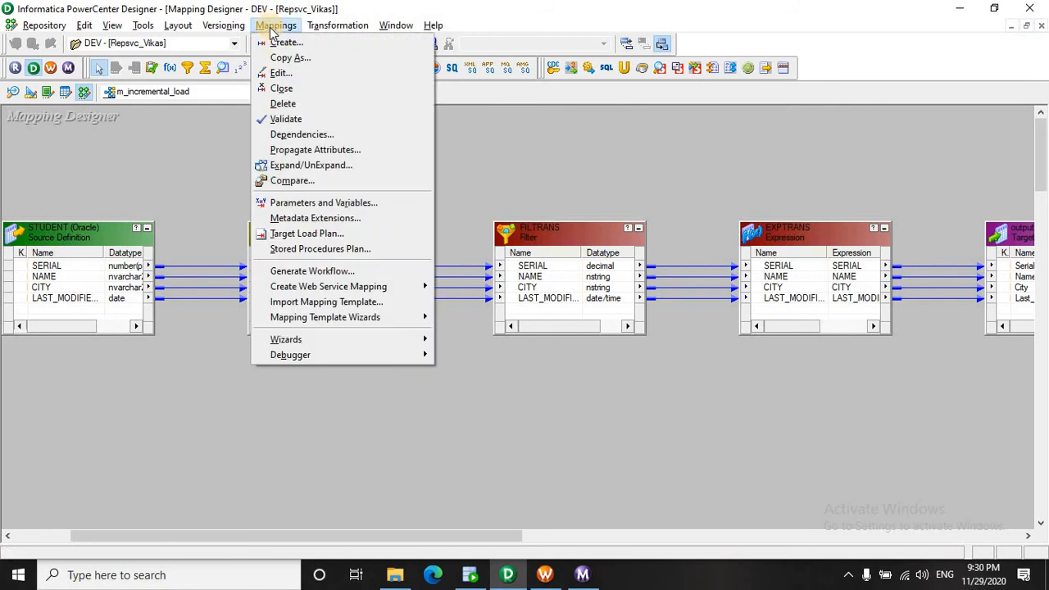
{"action": "left_click", "coordinate": [315, 205]}
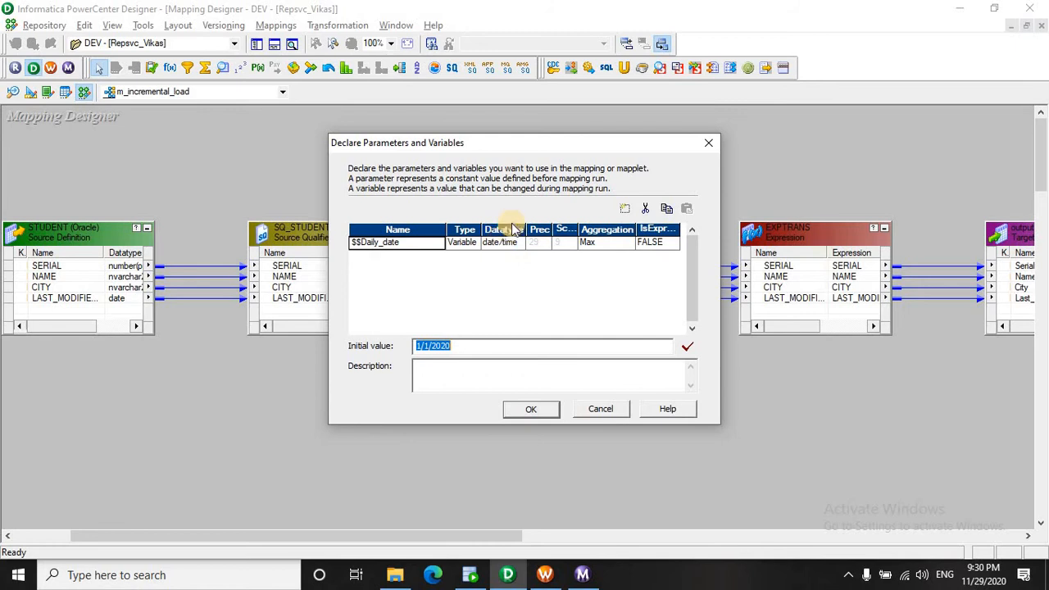
{"action": "left_click", "coordinate": [464, 347]}
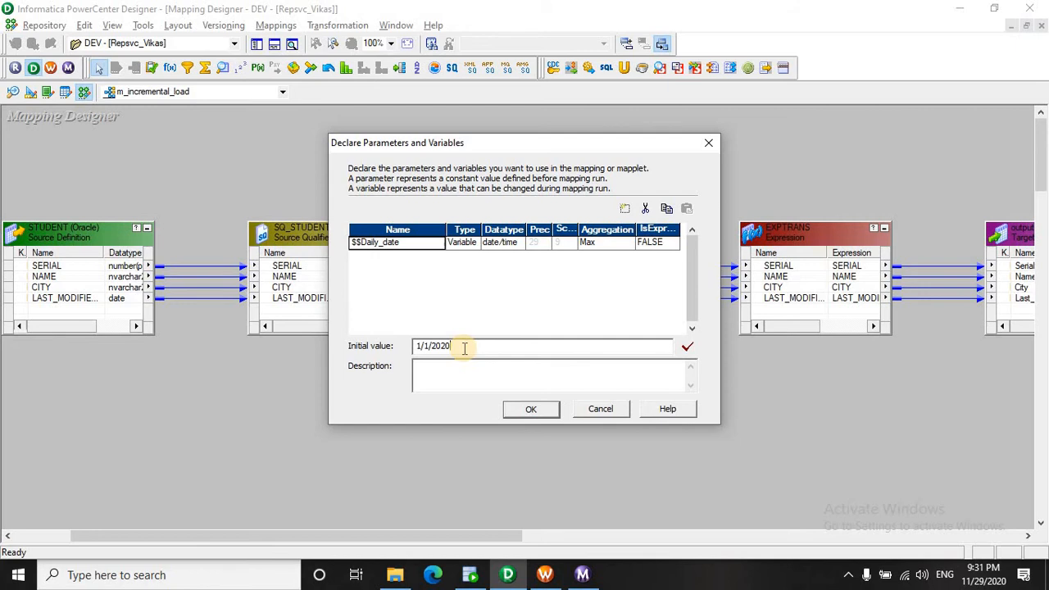
{"action": "left_click_drag", "start_coordinate": [461, 348], "coordinate": [413, 349]}
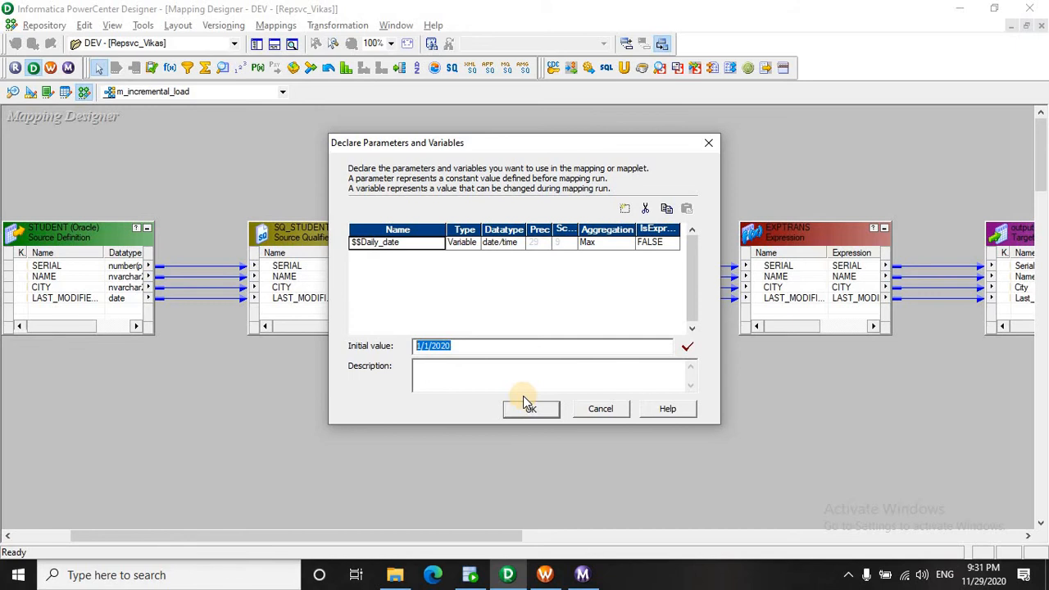
{"action": "left_click", "coordinate": [469, 575]}
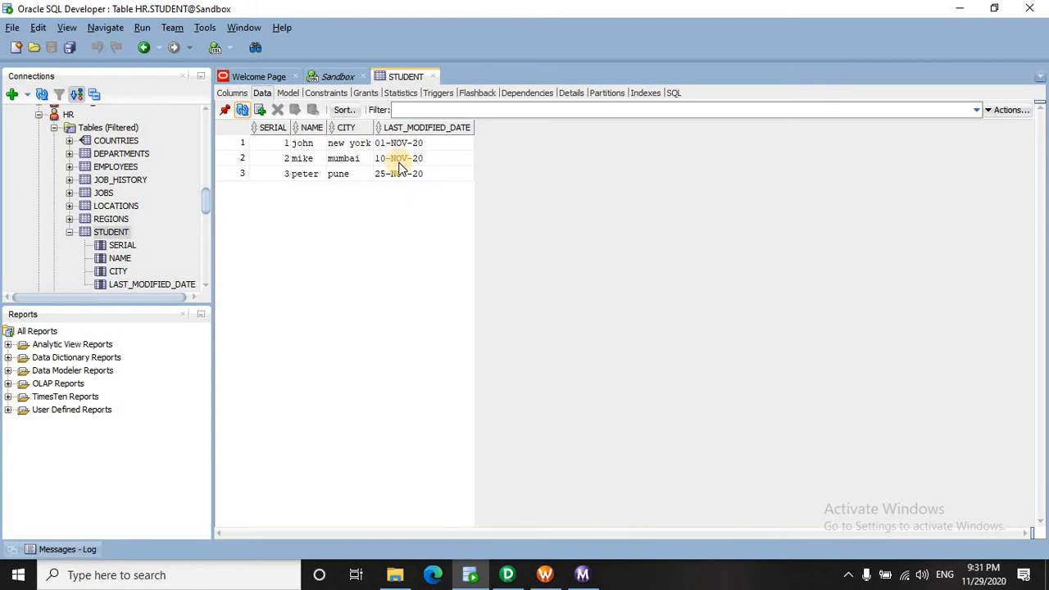
{"action": "key", "text": "alt+Tab"}
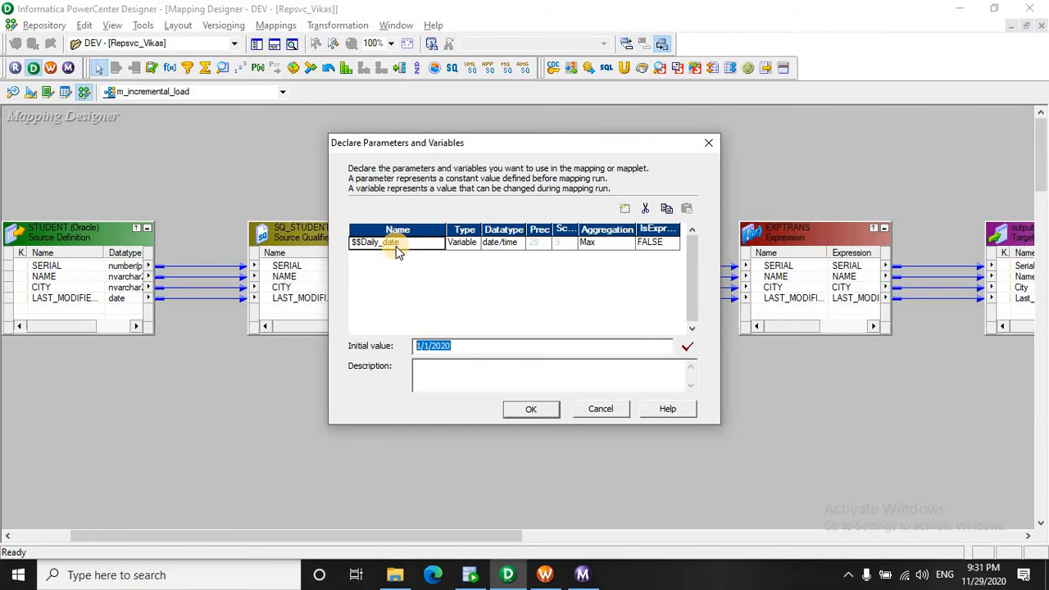
{"action": "left_click", "coordinate": [469, 574]}
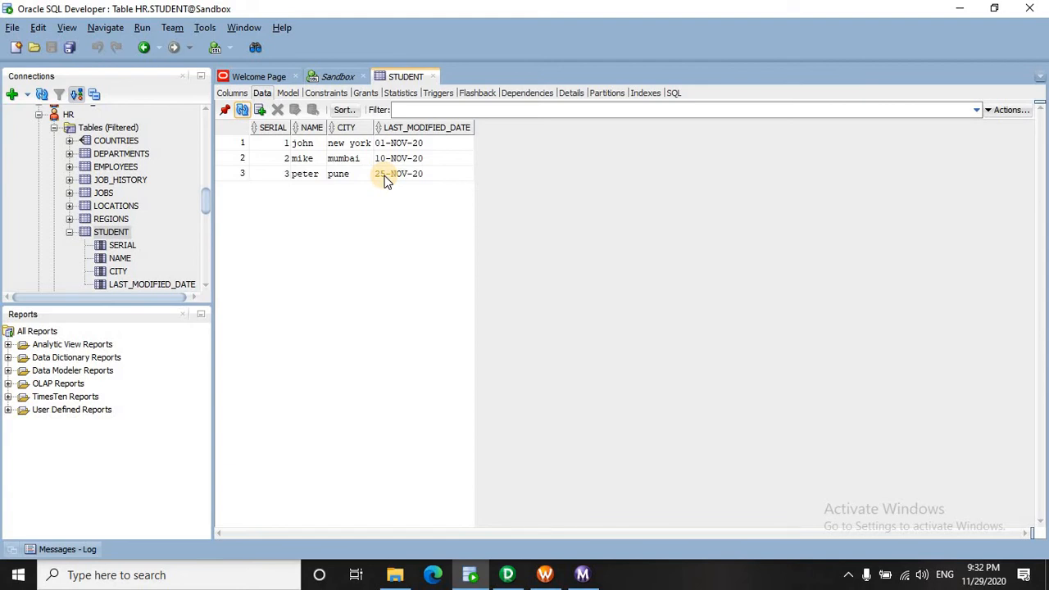
{"action": "key", "text": "alt+Tab"}
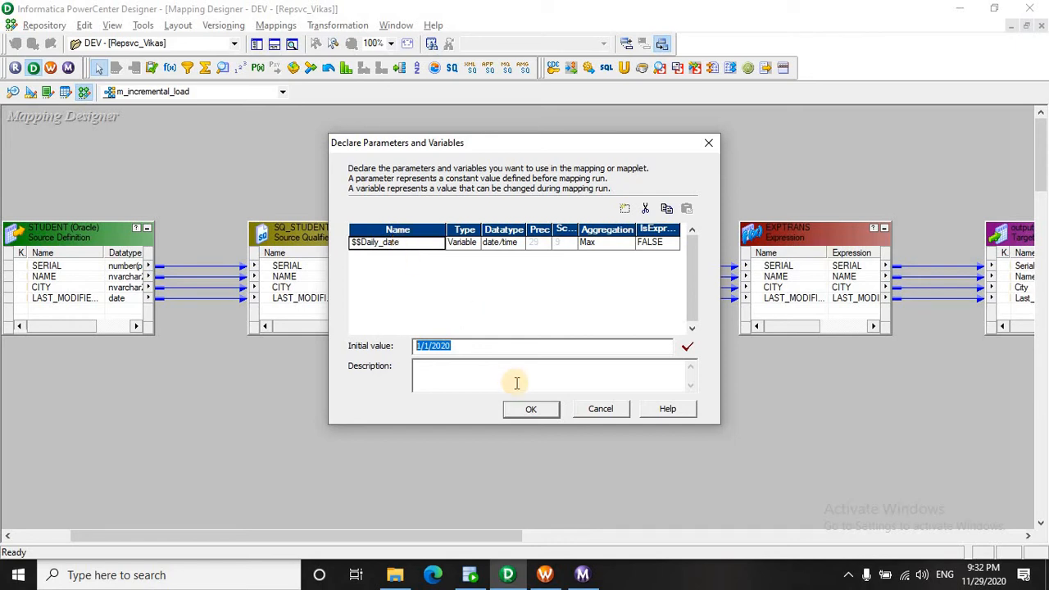
{"action": "left_click", "coordinate": [526, 410]}
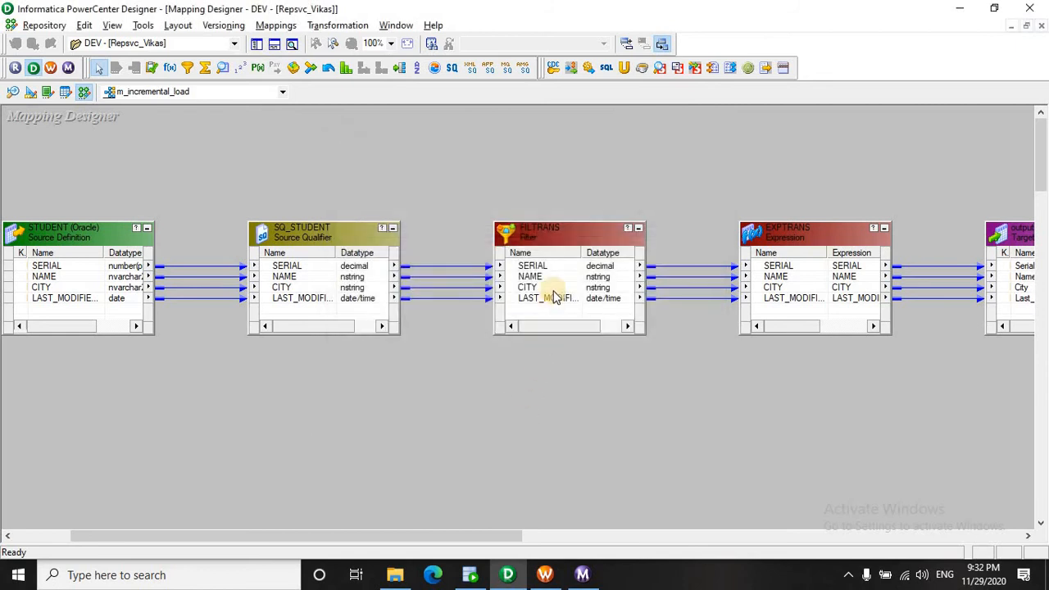
Review the filter condition of the FILTRANS transformation against the STUDENT table's LAST_MODIFIED_DATE values in Oracle SQL Developer.
{"action": "double_click", "coordinate": [569, 228]}
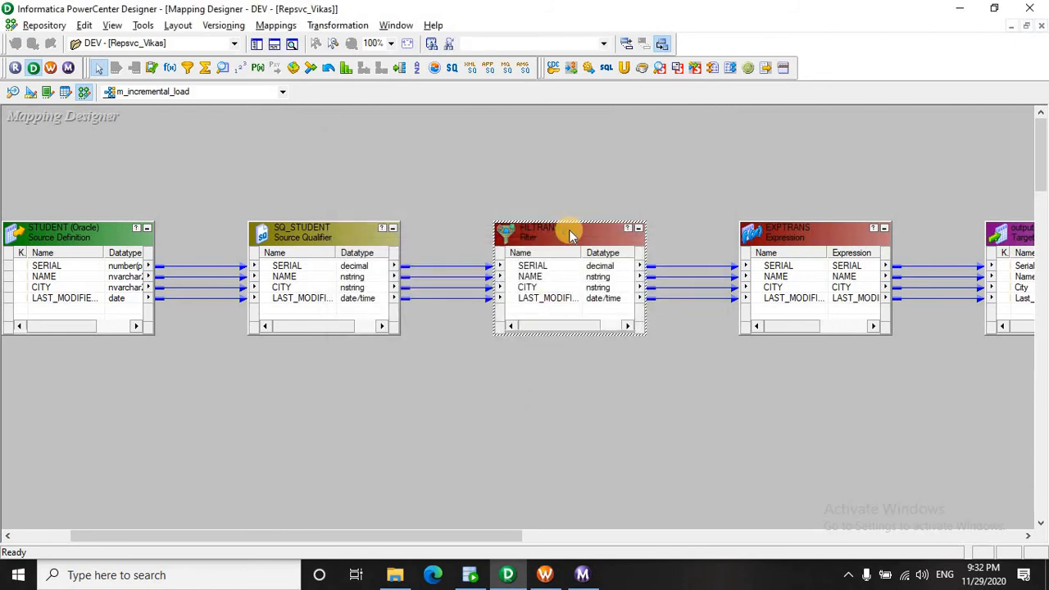
{"action": "left_click", "coordinate": [413, 100]}
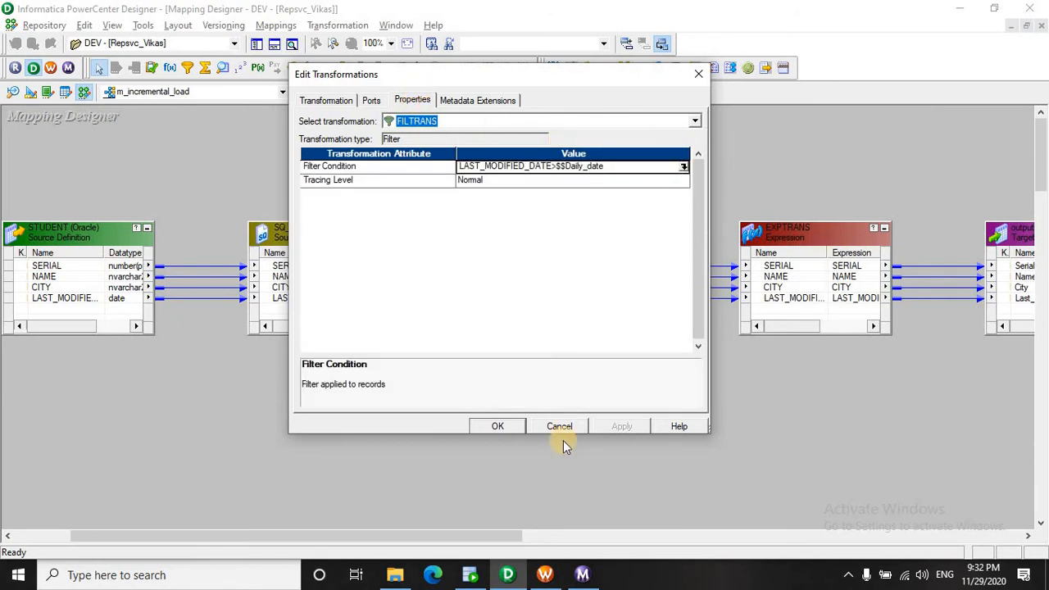
{"action": "left_click", "coordinate": [468, 575]}
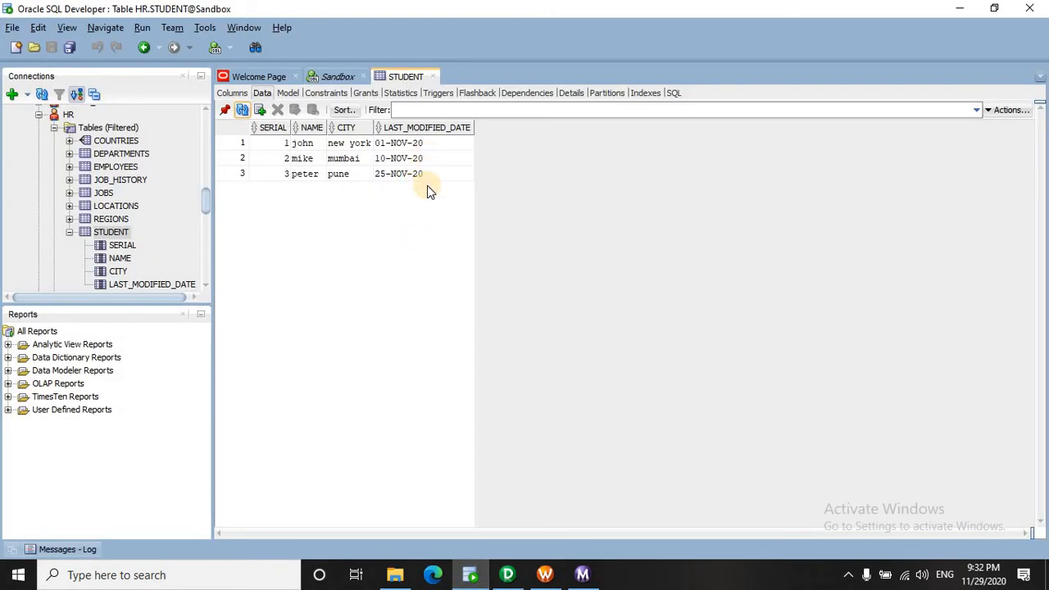
{"action": "key", "text": "alt+Tab"}
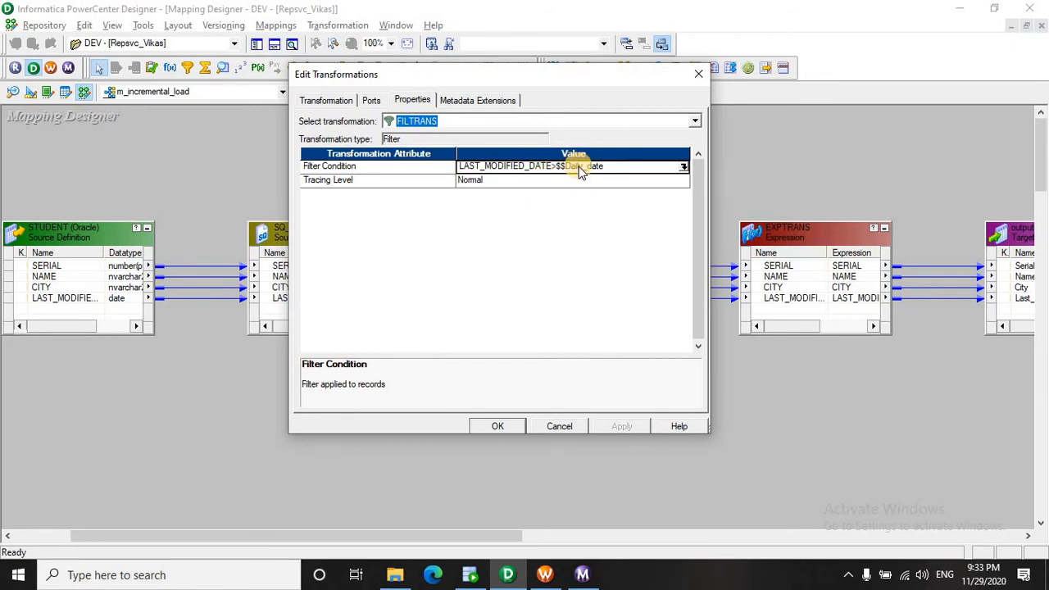
{"action": "key", "text": "alt+Tab"}
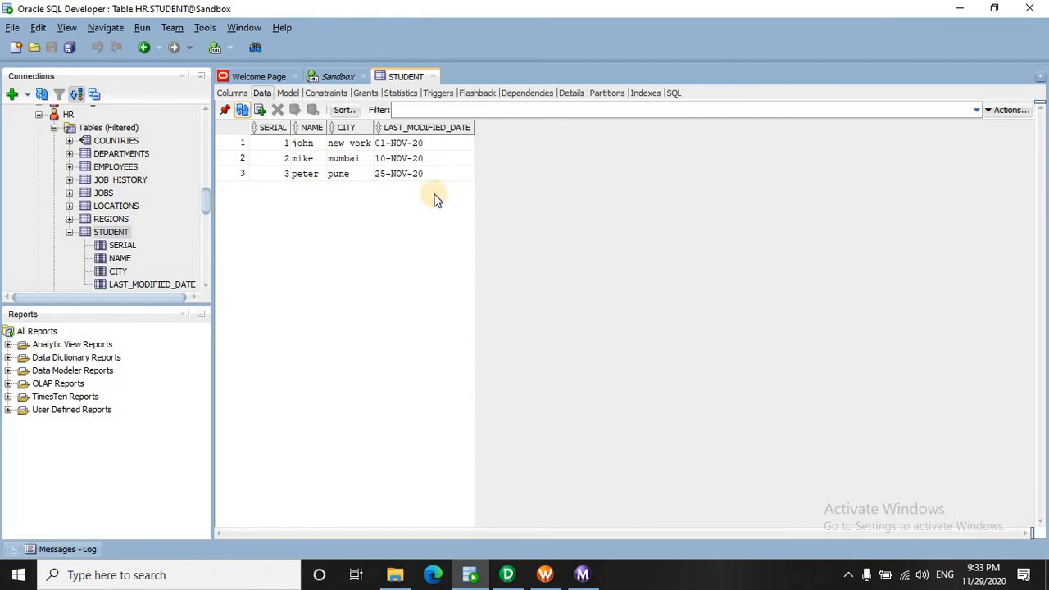
{"action": "key", "text": "alt+Tab"}
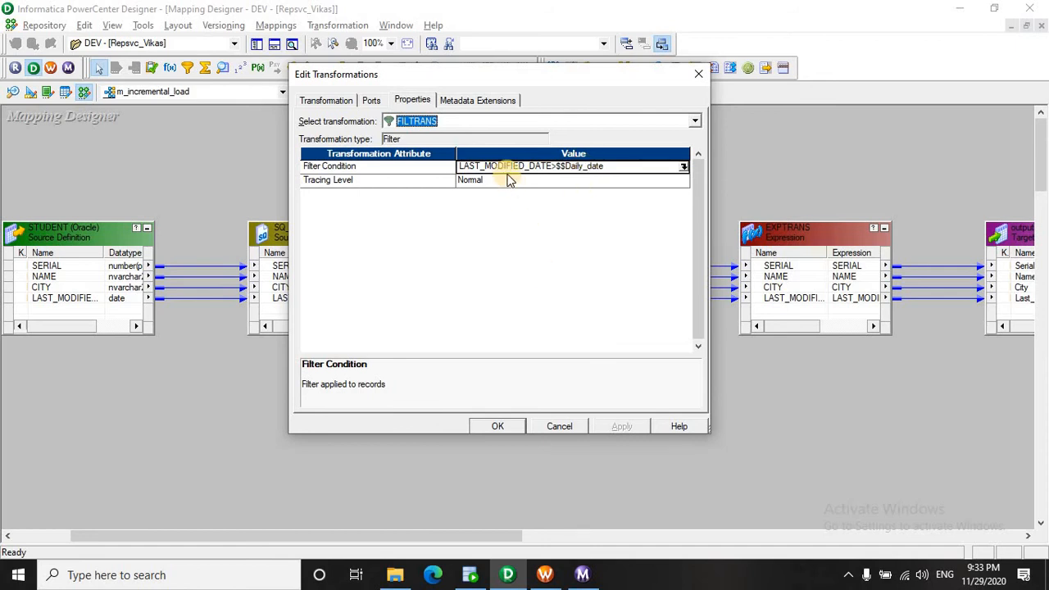
{"action": "left_click", "coordinate": [513, 427]}
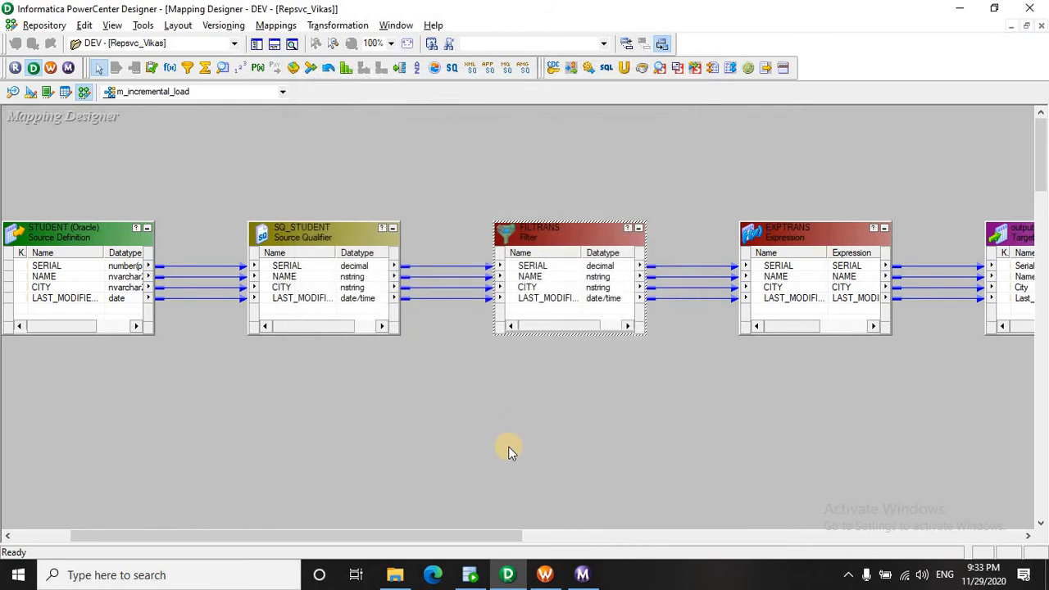
Review the v_max_date port's expression in the EXPTRANS transformation, checking it against the STUDENT dates in Oracle SQL Developer.
{"action": "left_click_drag", "start_coordinate": [487, 535], "coordinate": [568, 541]}
{"action": "double_click", "coordinate": [679, 236]}
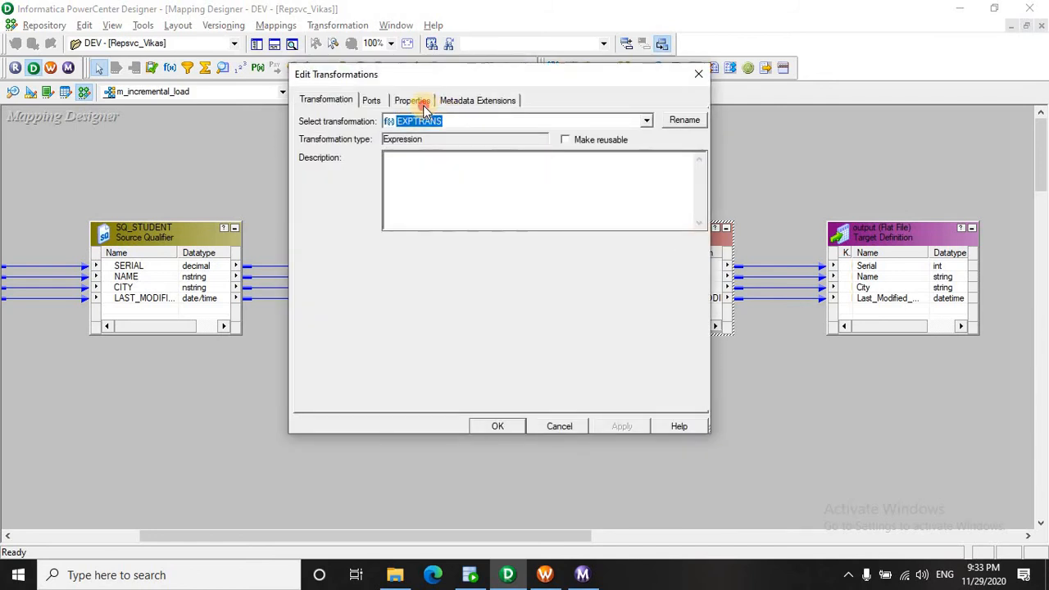
{"action": "left_click", "coordinate": [423, 105]}
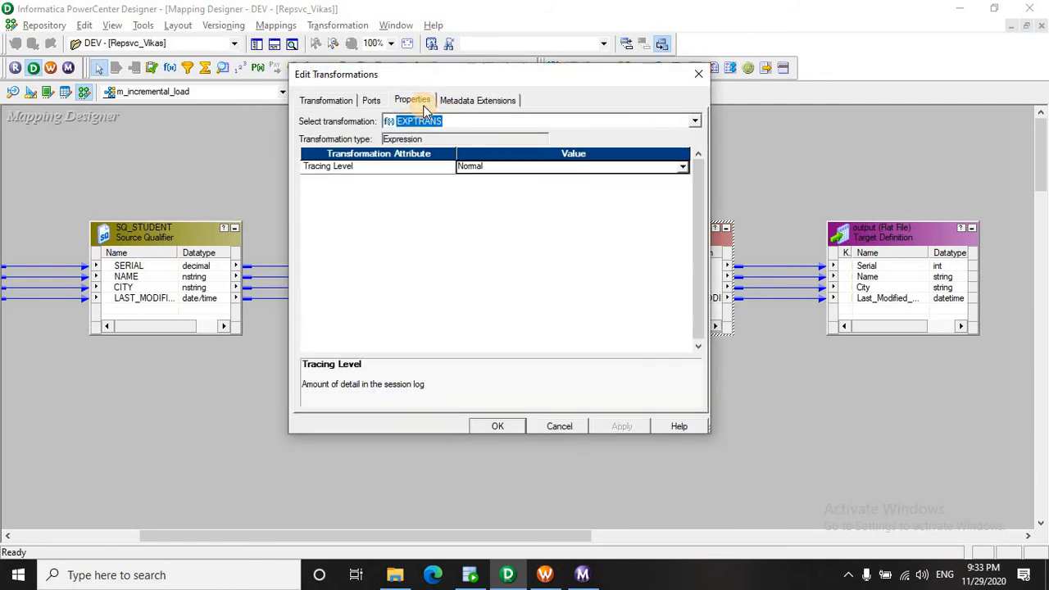
{"action": "left_click", "coordinate": [375, 102]}
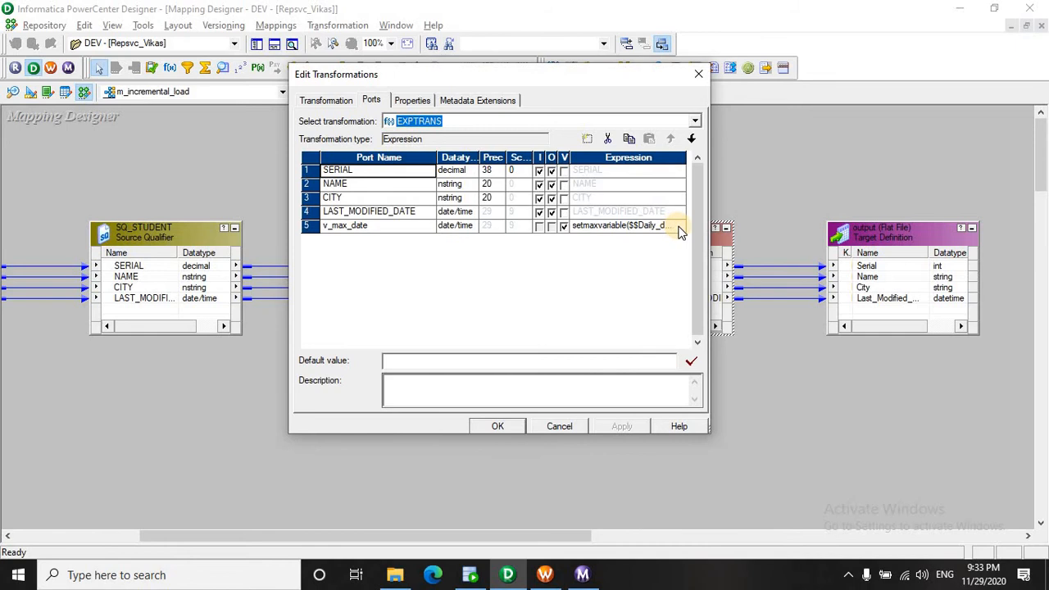
{"action": "left_click", "coordinate": [679, 226]}
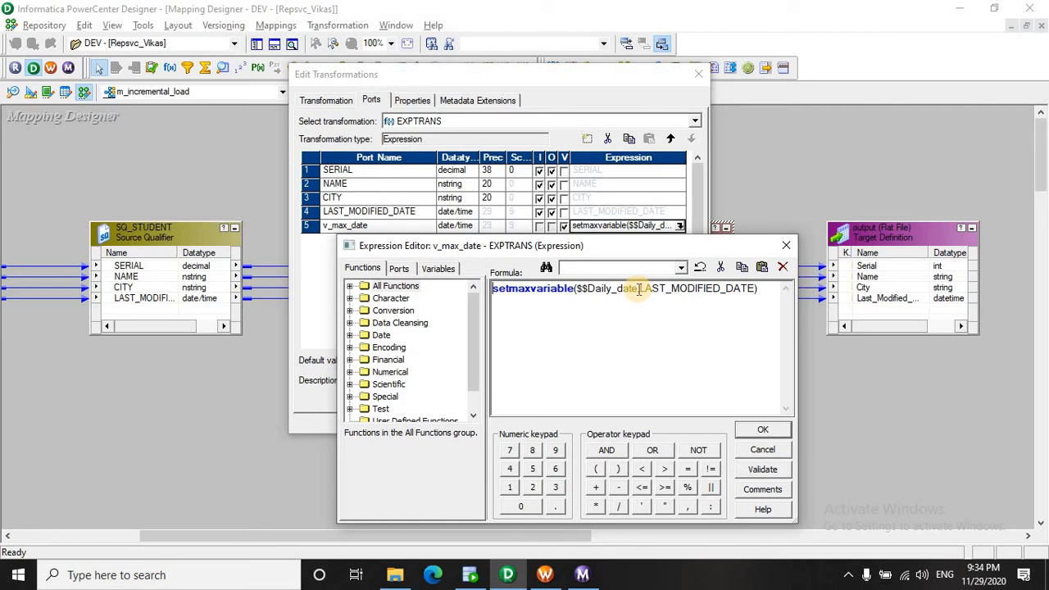
{"action": "left_click_drag", "start_coordinate": [639, 289], "coordinate": [671, 293]}
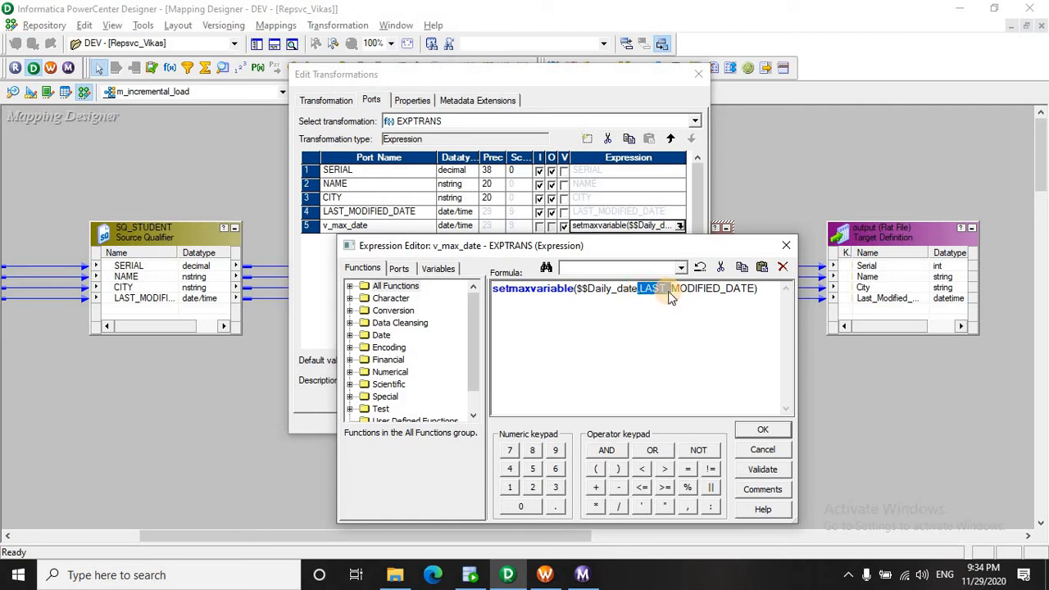
{"action": "left_click", "coordinate": [617, 289]}
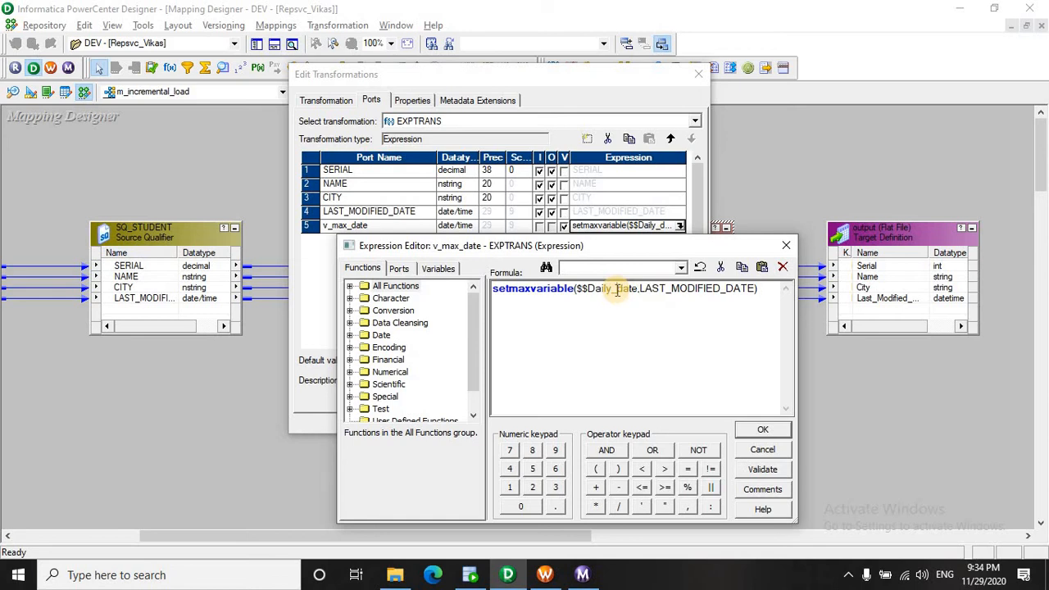
{"action": "left_click", "coordinate": [470, 575]}
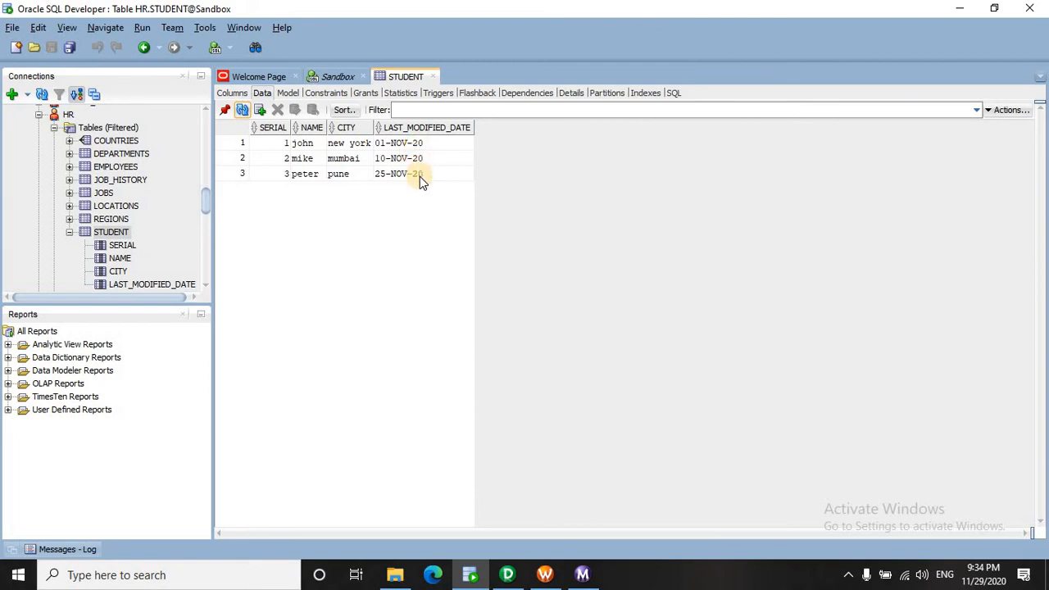
{"action": "key", "text": "alt+Tab"}
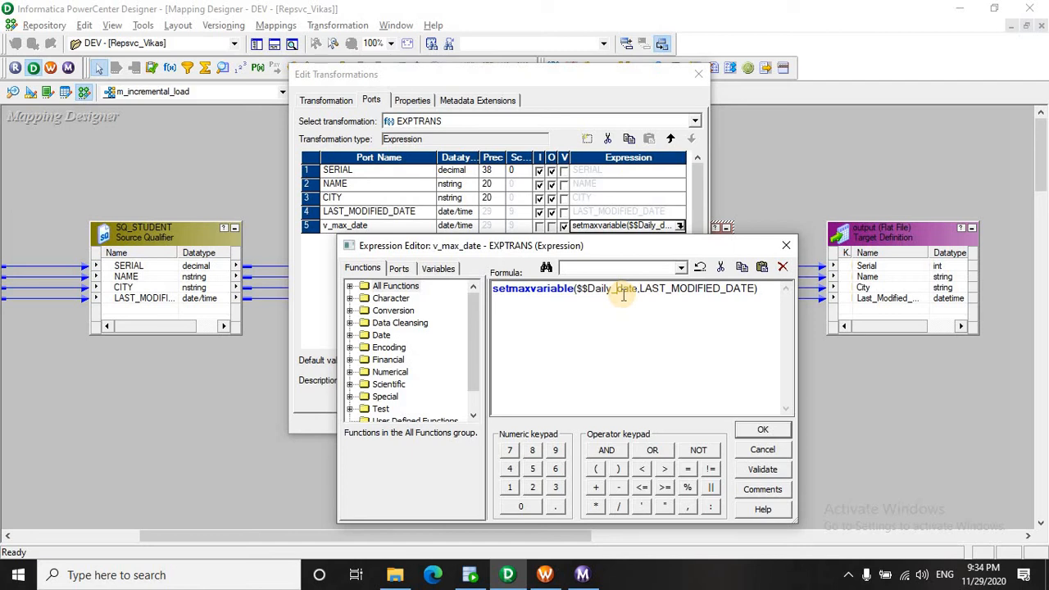
{"action": "left_click", "coordinate": [762, 429]}
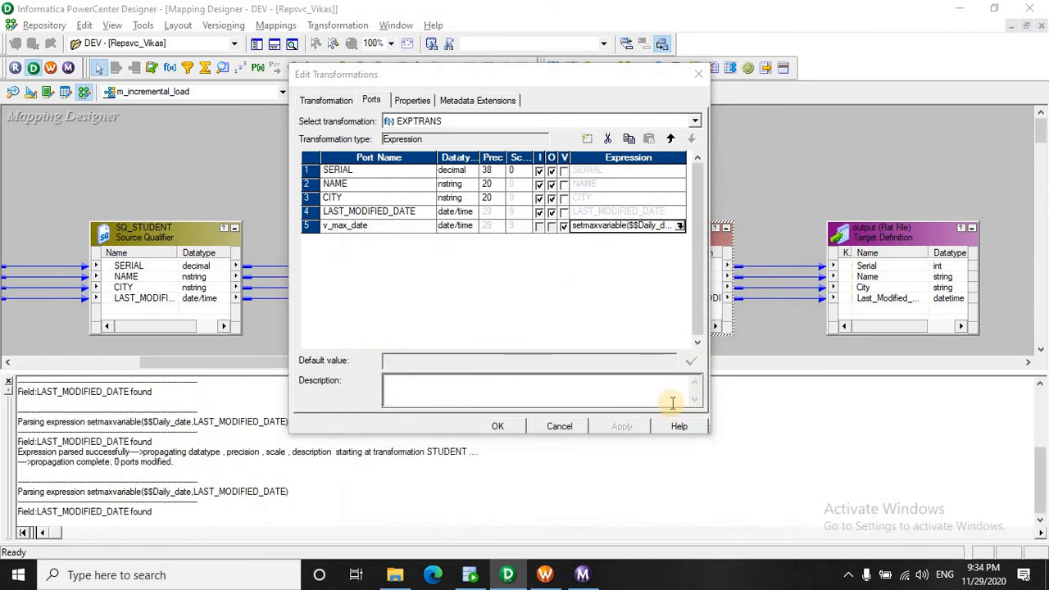
{"action": "left_click", "coordinate": [519, 427]}
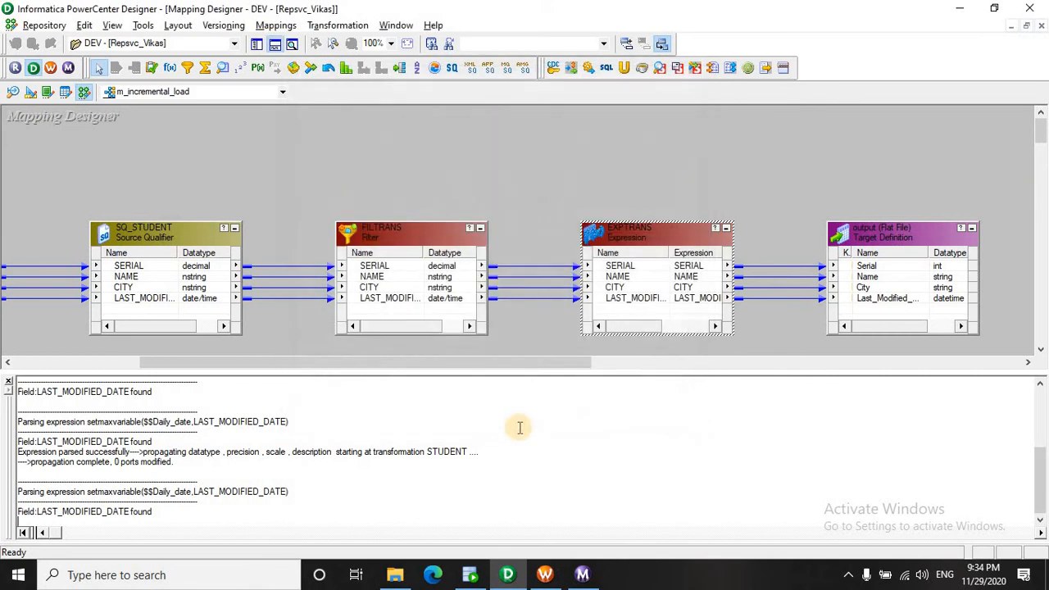
Switch to PowerCenter Workflow Manager, start the s_m_incremental_load session task, and open its run details in Workflow Monitor.
{"action": "left_click", "coordinate": [601, 215]}
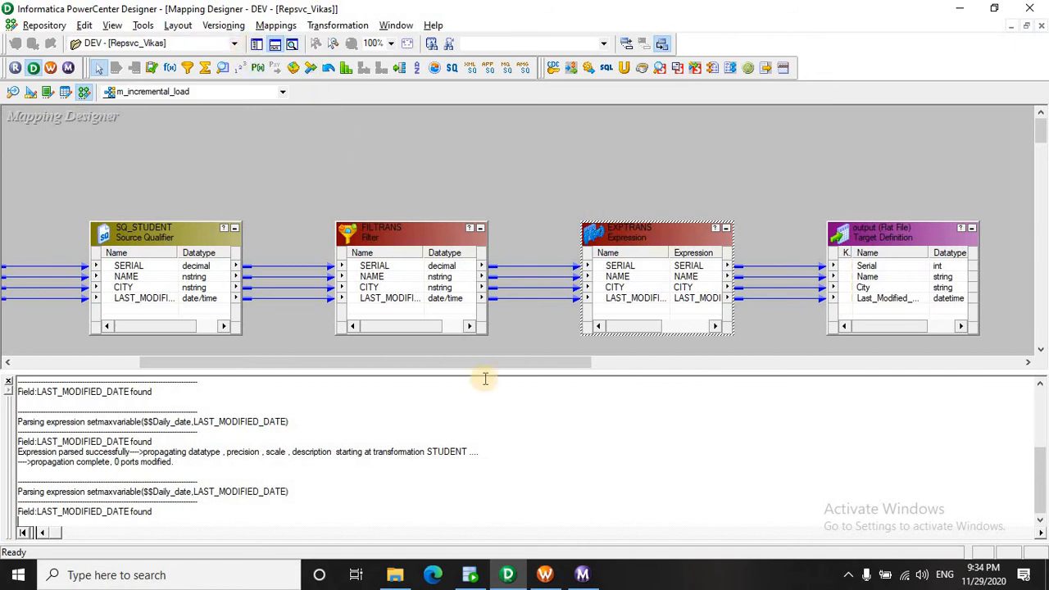
{"action": "left_click", "coordinate": [548, 571]}
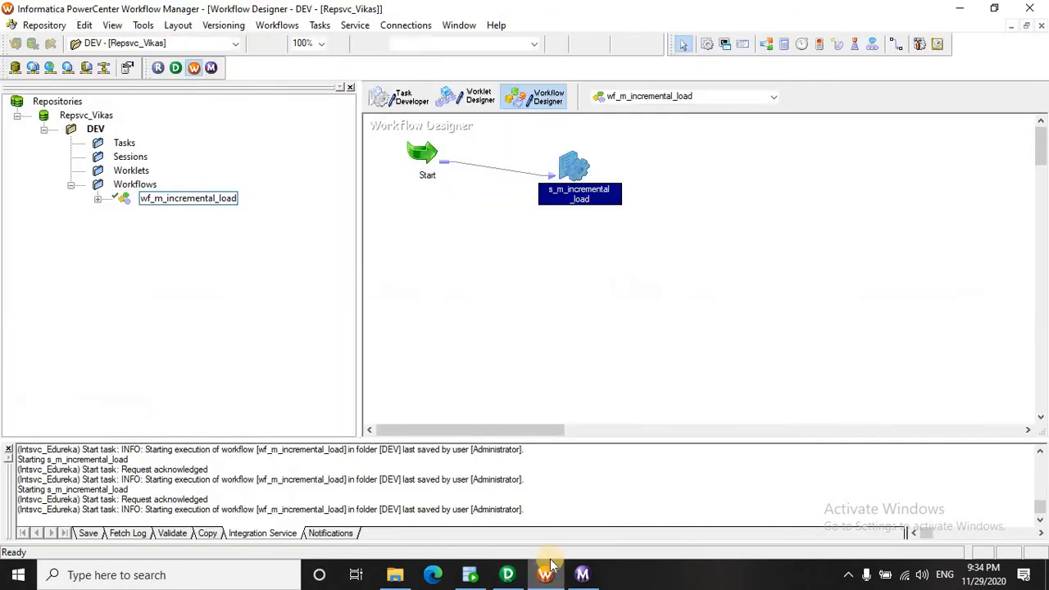
{"action": "right_click", "coordinate": [572, 170]}
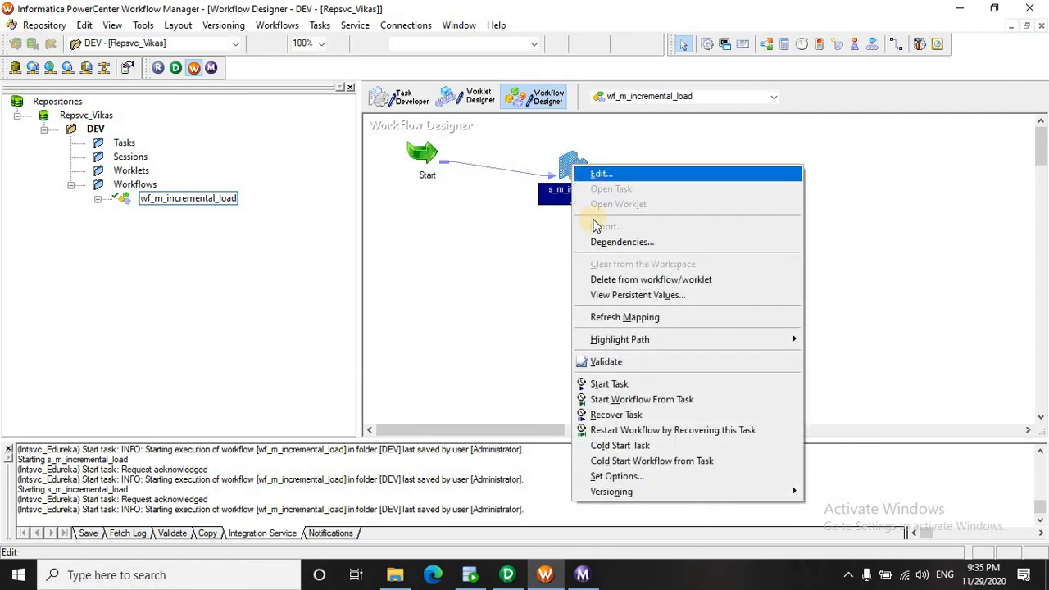
{"action": "left_click", "coordinate": [626, 384]}
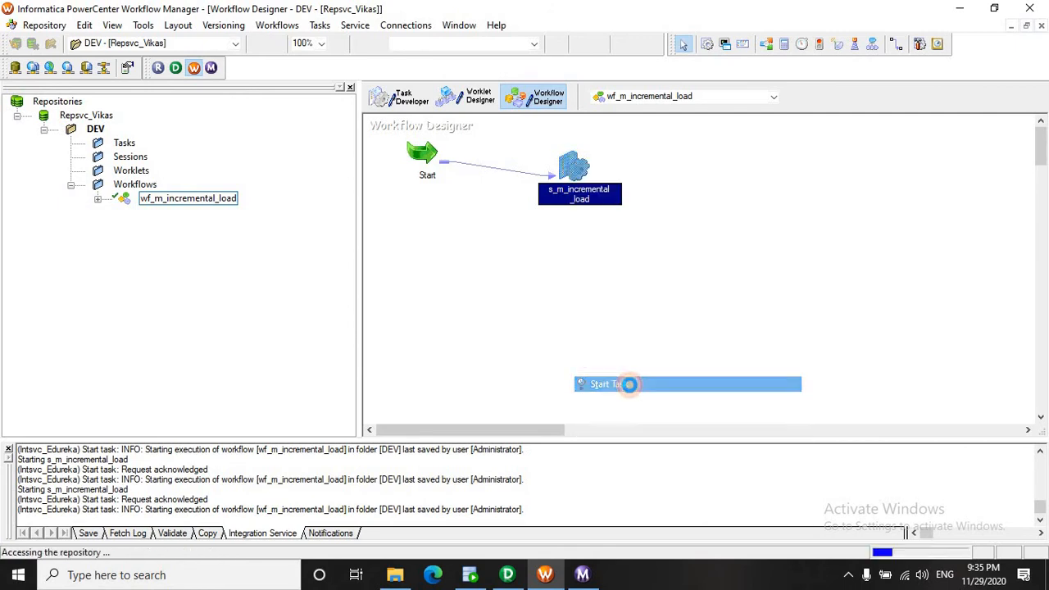
{"action": "left_click", "coordinate": [589, 576]}
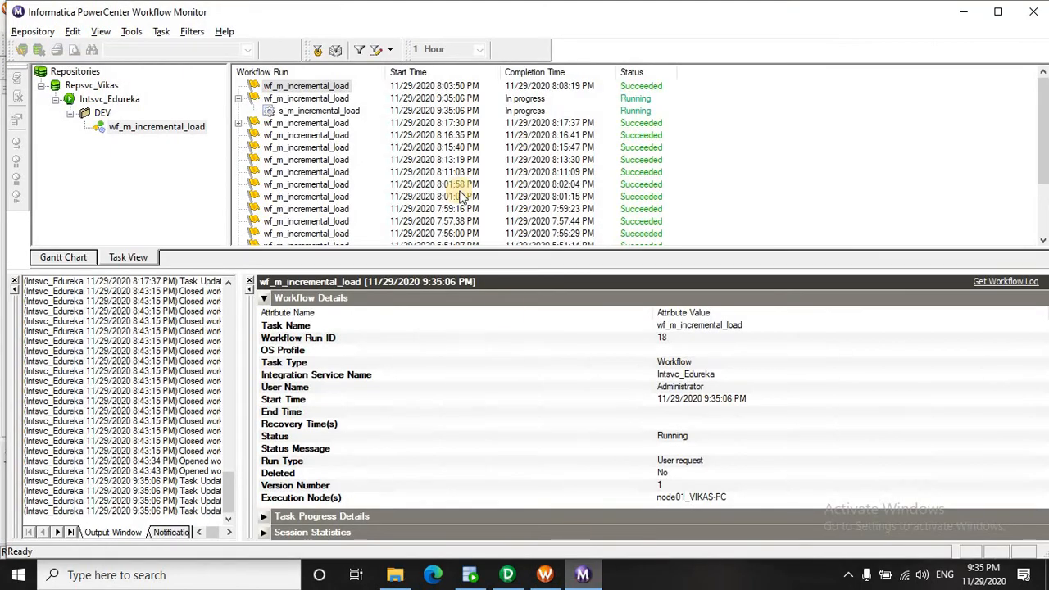
{"action": "left_click", "coordinate": [335, 111]}
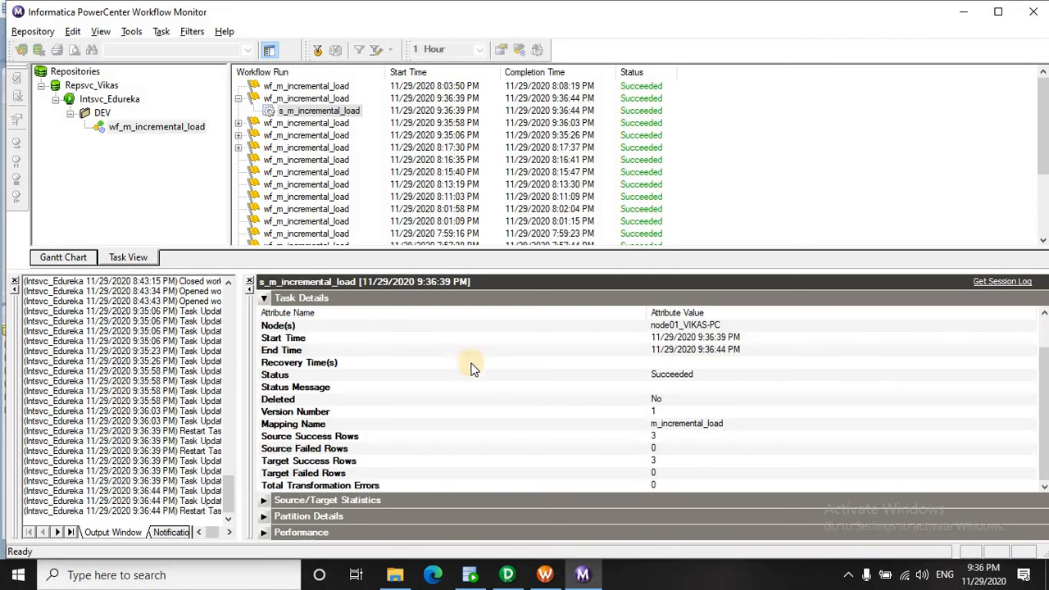
Refresh the TgtFiles folder in File Explorer, review the rows in the output text file, and close it.
{"action": "left_click", "coordinate": [398, 576]}
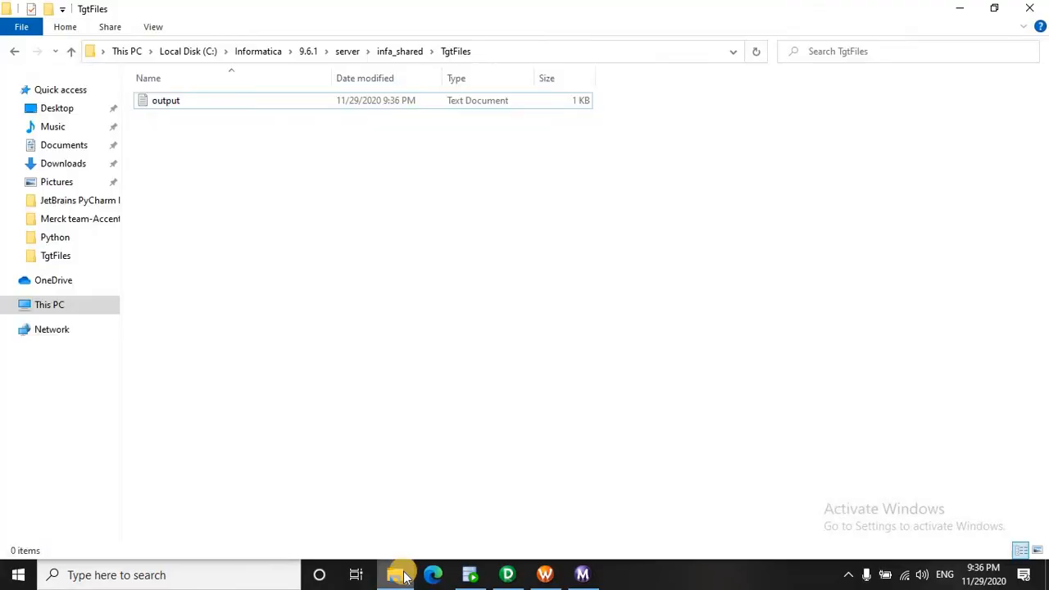
{"action": "right_click", "coordinate": [349, 186]}
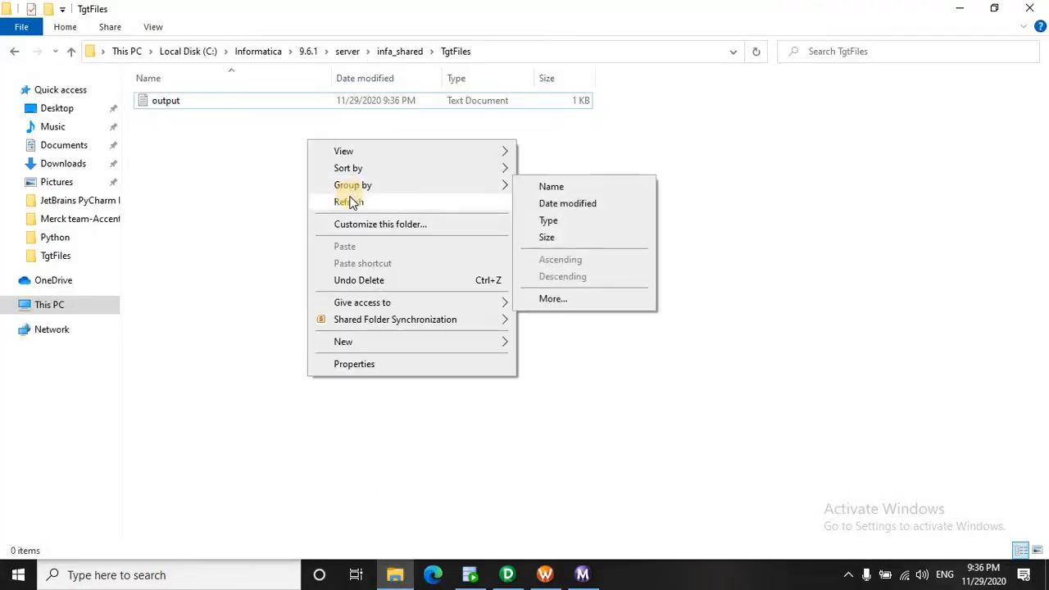
{"action": "left_click", "coordinate": [348, 202]}
{"action": "double_click", "coordinate": [197, 110]}
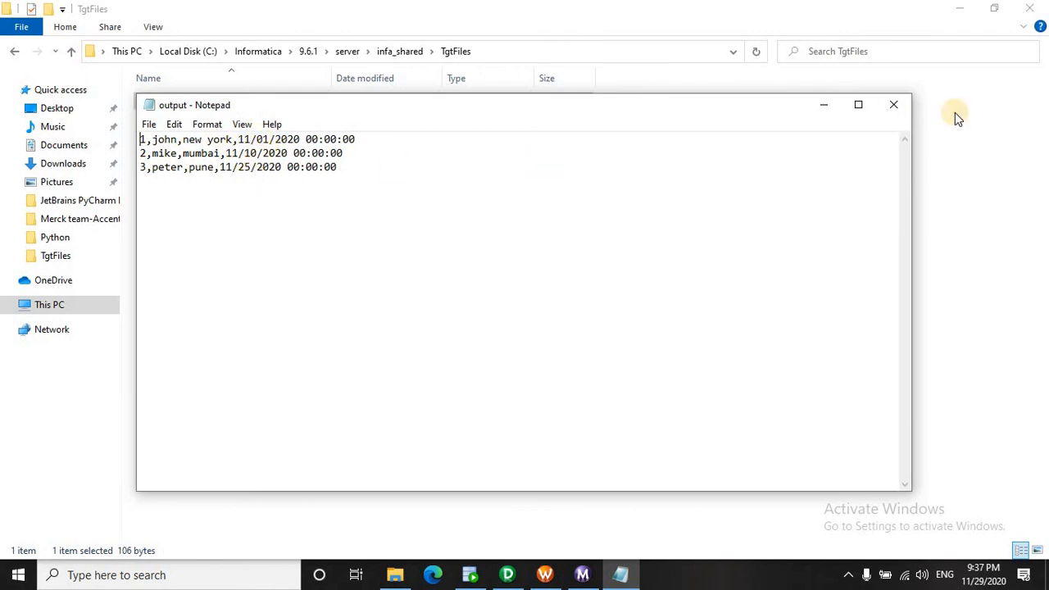
{"action": "left_click", "coordinate": [900, 107]}
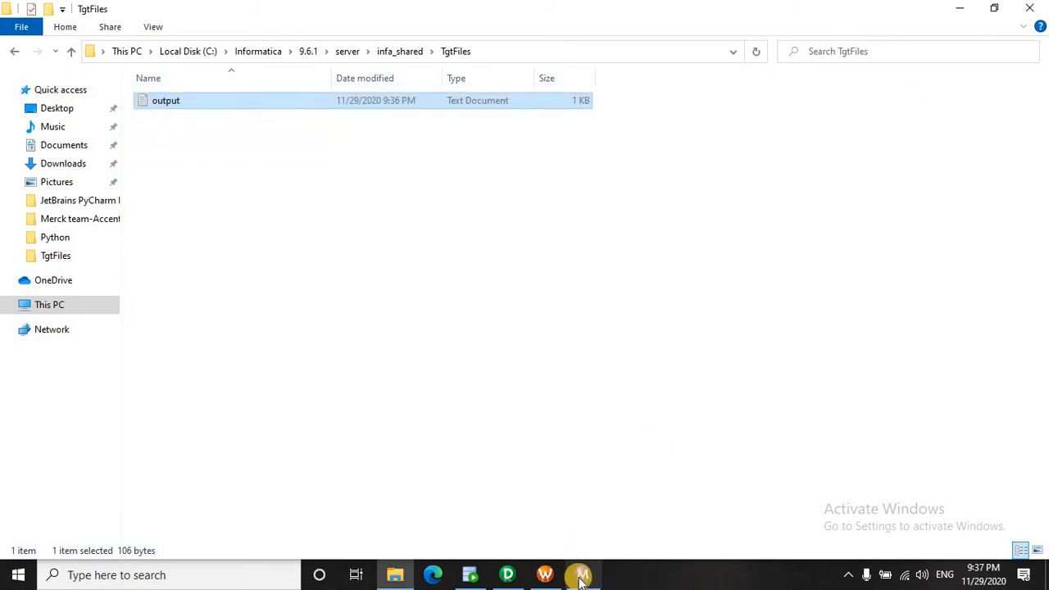
Start the s_m_incremental_load session again from Workflow Manager and check the new run's source and target row statistics in Workflow Monitor.
{"action": "left_click", "coordinate": [548, 579]}
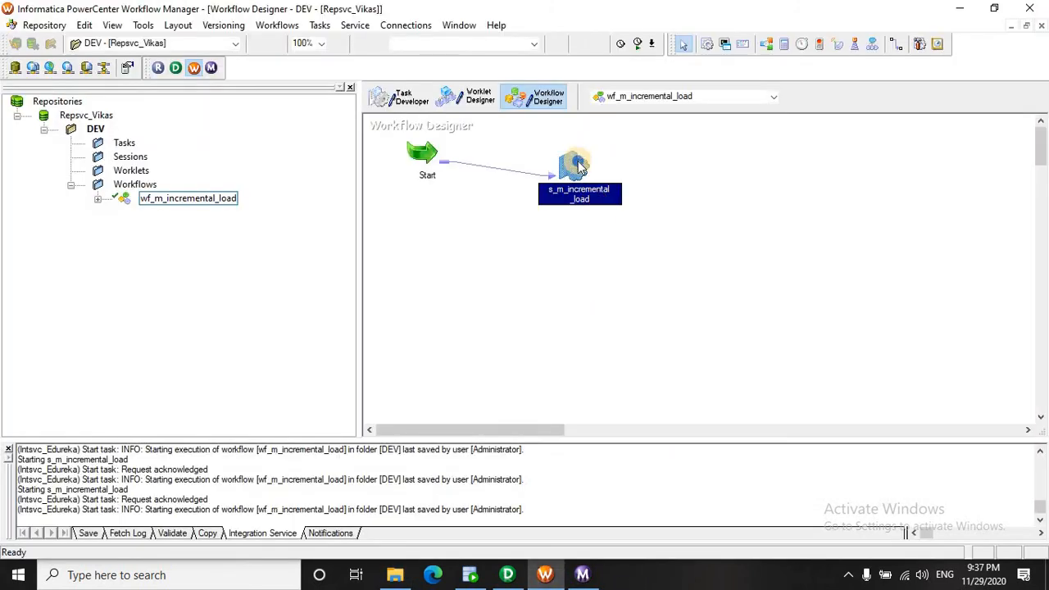
{"action": "right_click", "coordinate": [578, 167]}
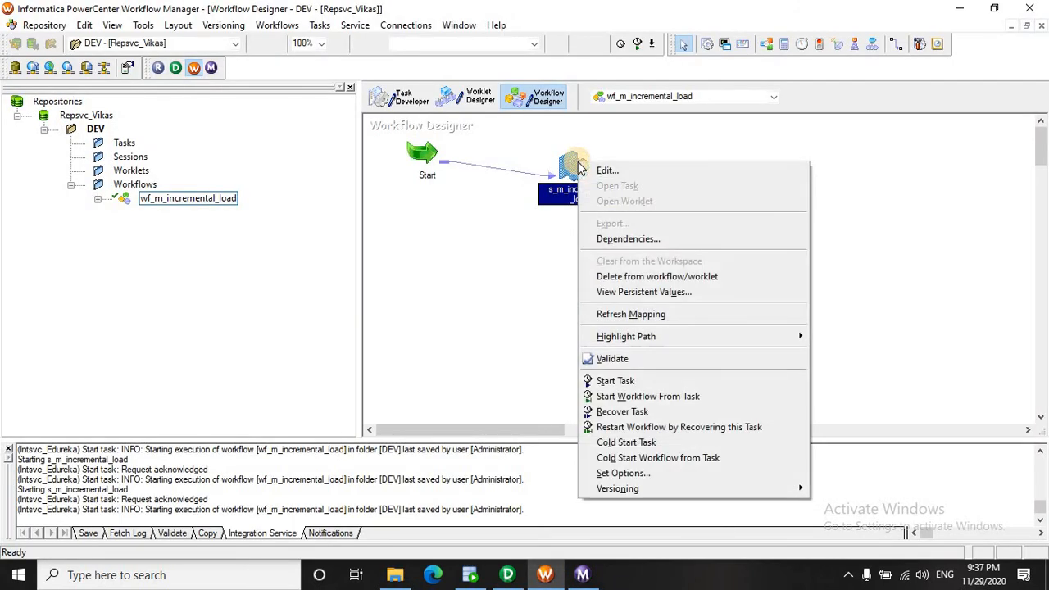
{"action": "left_click", "coordinate": [643, 379]}
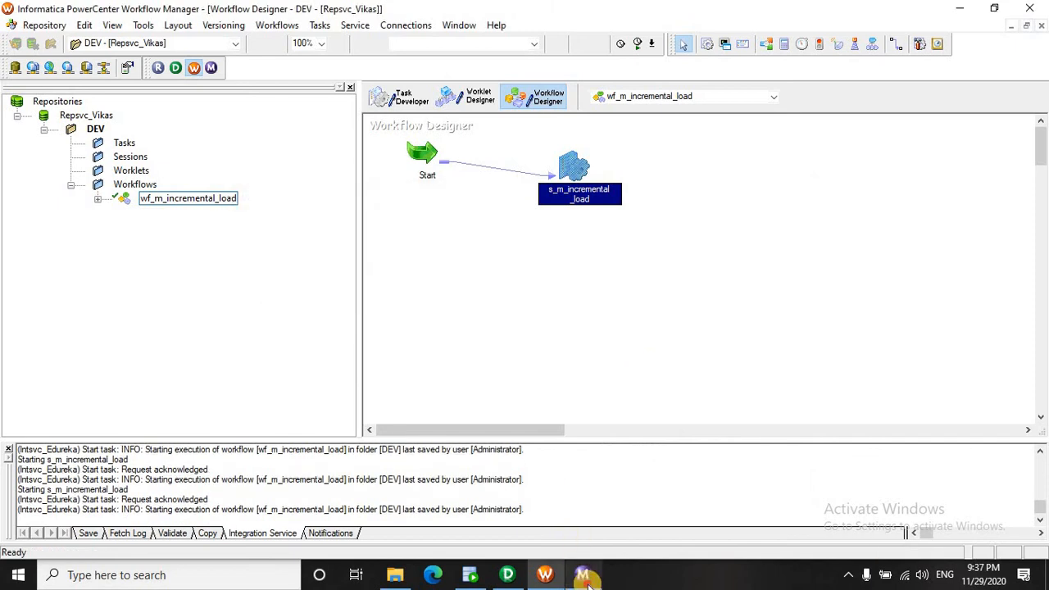
{"action": "left_click", "coordinate": [582, 575]}
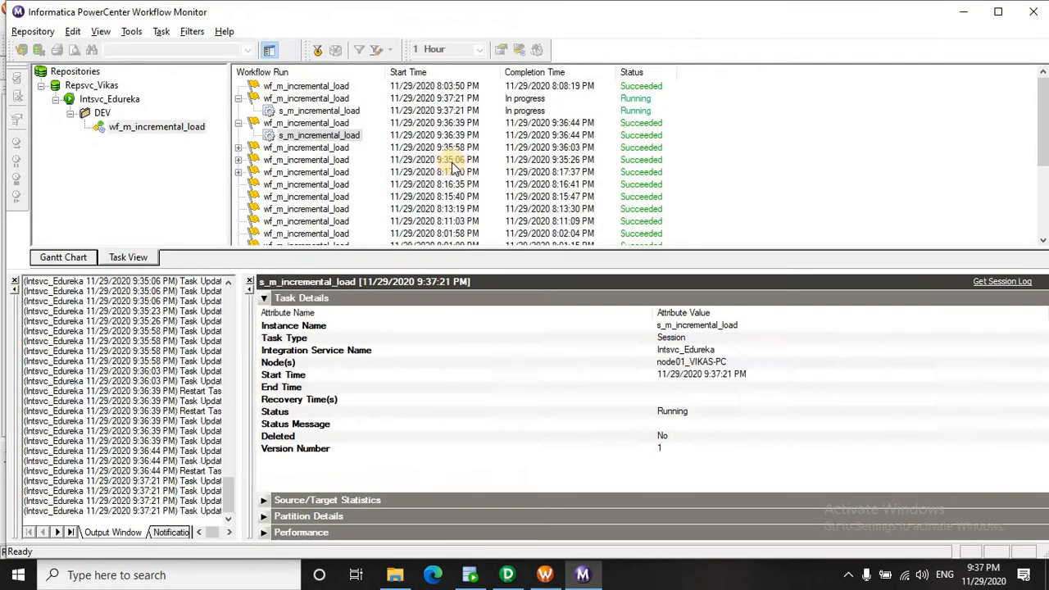
{"action": "left_click", "coordinate": [237, 124]}
{"action": "left_click", "coordinate": [315, 111]}
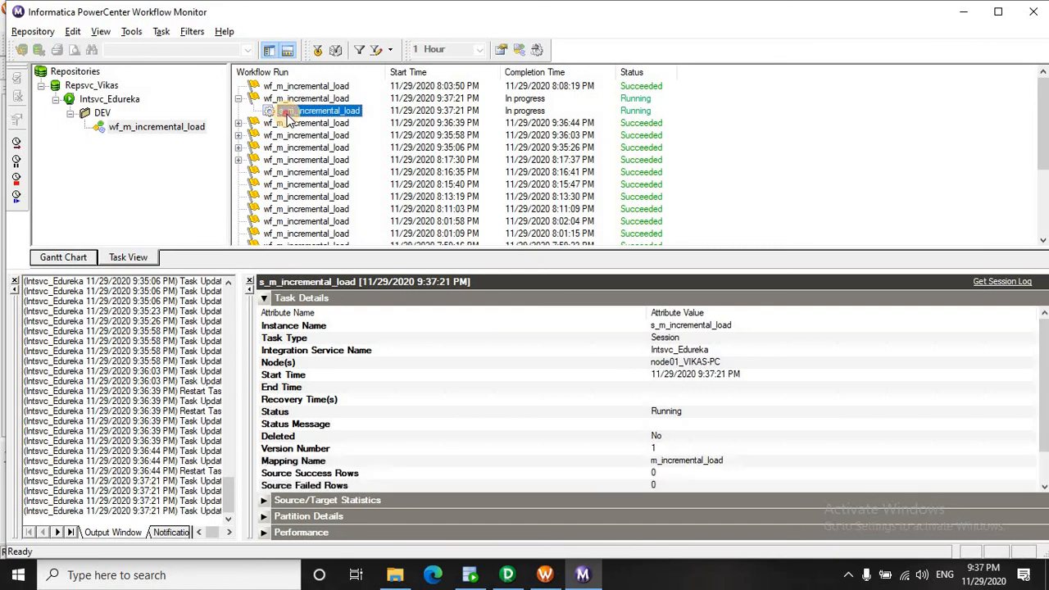
{"action": "left_click", "coordinate": [581, 436]}
{"action": "scroll", "coordinate": [584, 439], "scroll_direction": "down", "scroll_amount": 1}
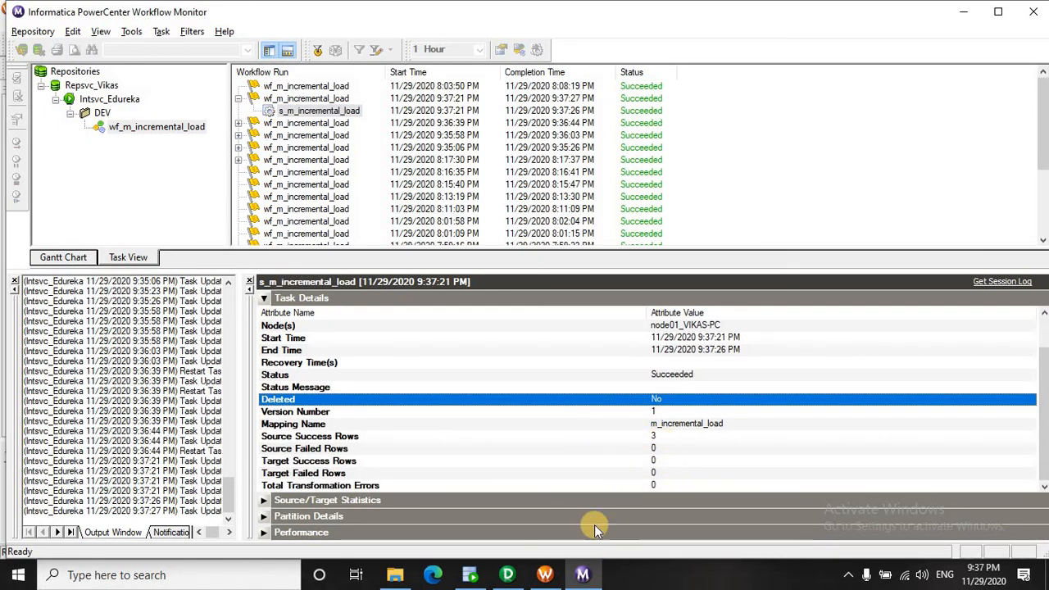
Review the STUDENT table's LAST_MODIFIED_DATE values in Oracle SQL Developer, and view the session's persistent $$Daily_date value in Workflow Manager.
{"action": "left_click", "coordinate": [469, 574]}
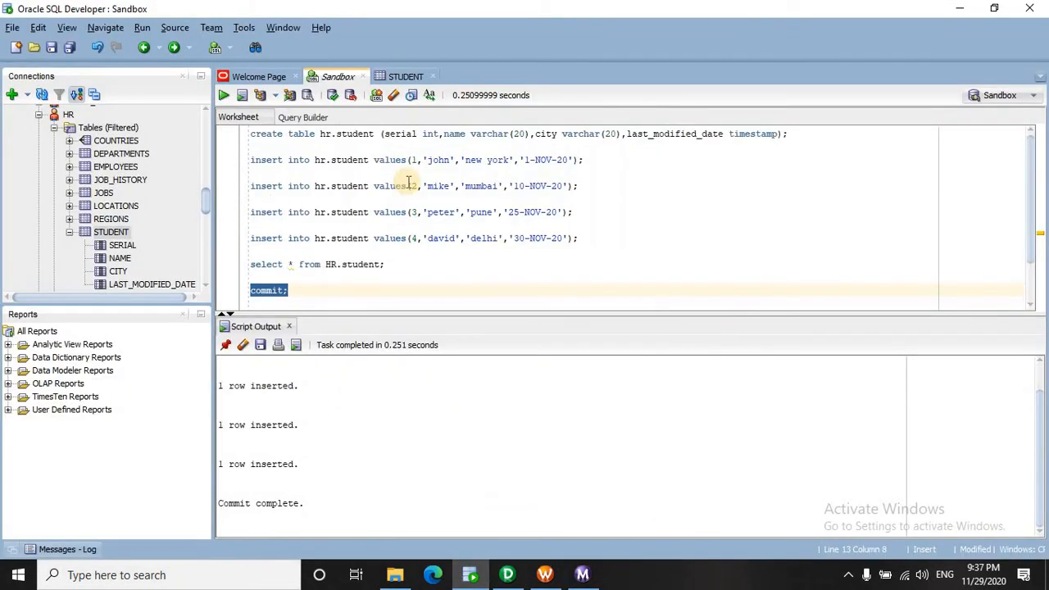
{"action": "left_click", "coordinate": [402, 76]}
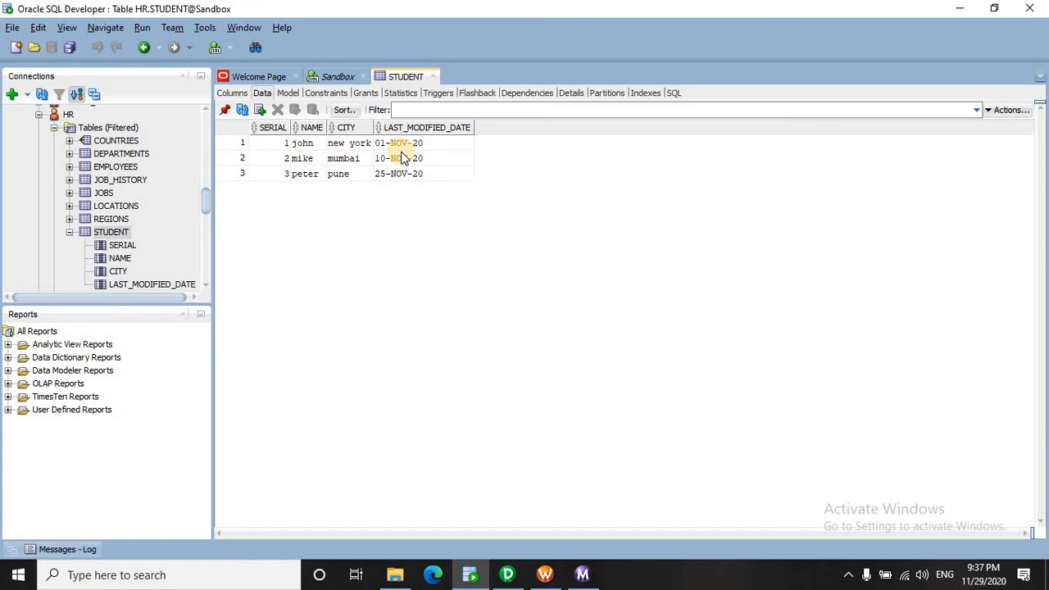
{"action": "left_click", "coordinate": [545, 575]}
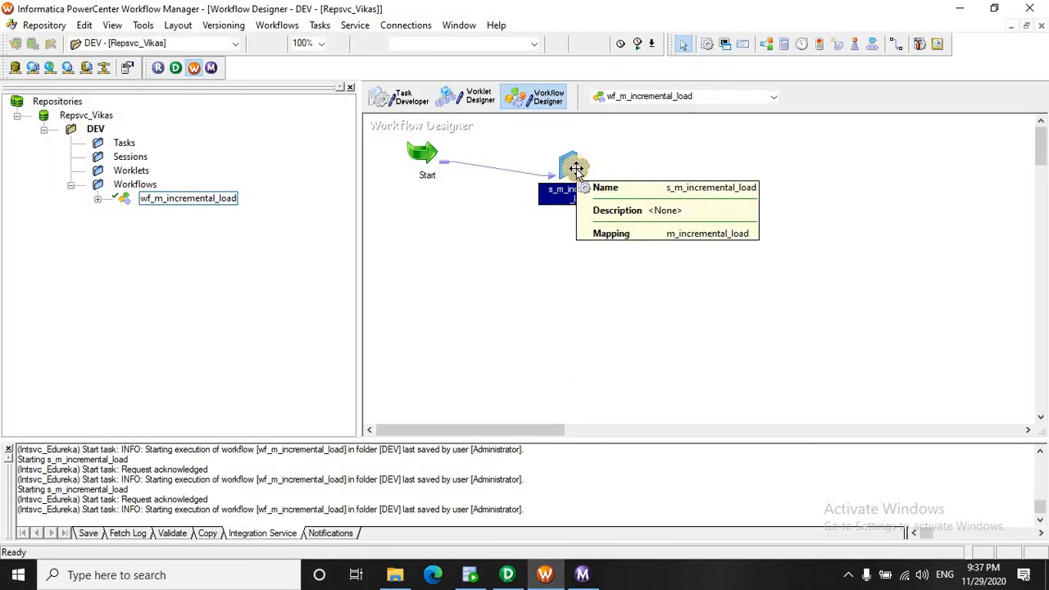
{"action": "right_click", "coordinate": [574, 169]}
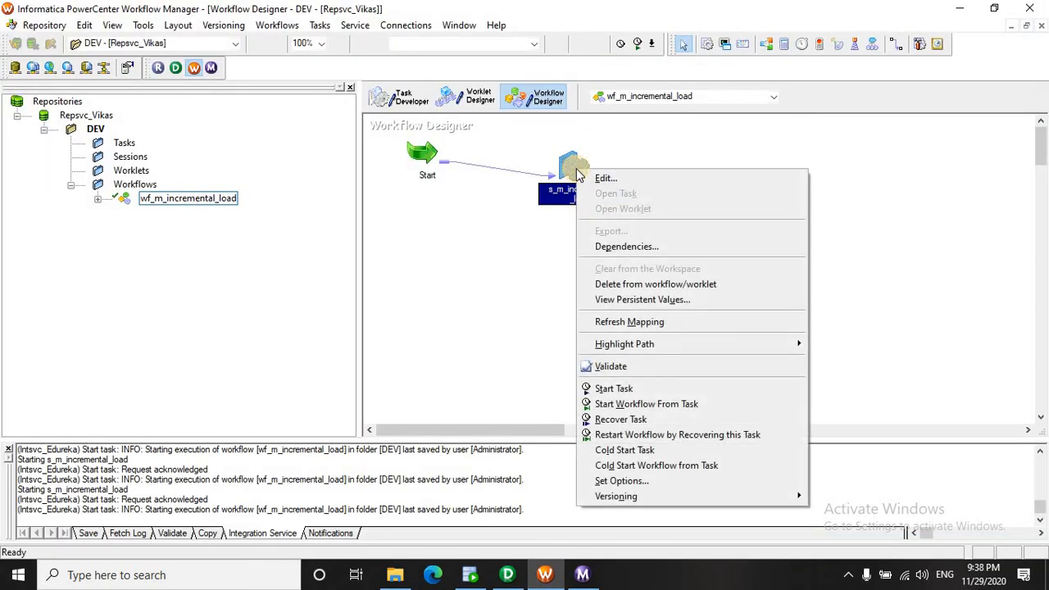
{"action": "left_click", "coordinate": [626, 300]}
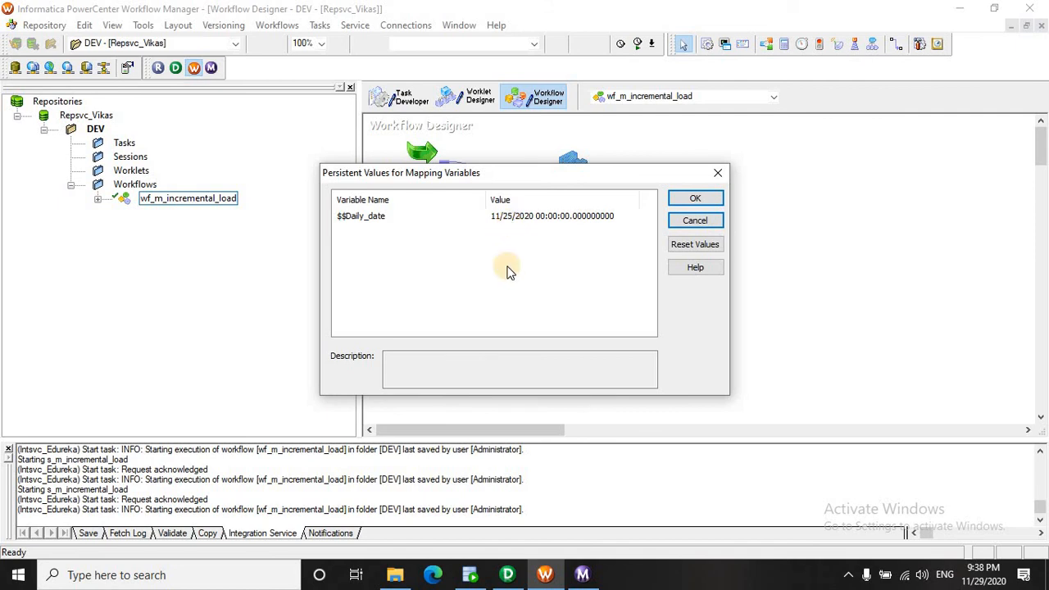
Recheck the rows in the output file in File Explorer's TgtFiles folder, close it, and return to Workflow Manager's persistent values.
{"action": "left_click", "coordinate": [396, 575]}
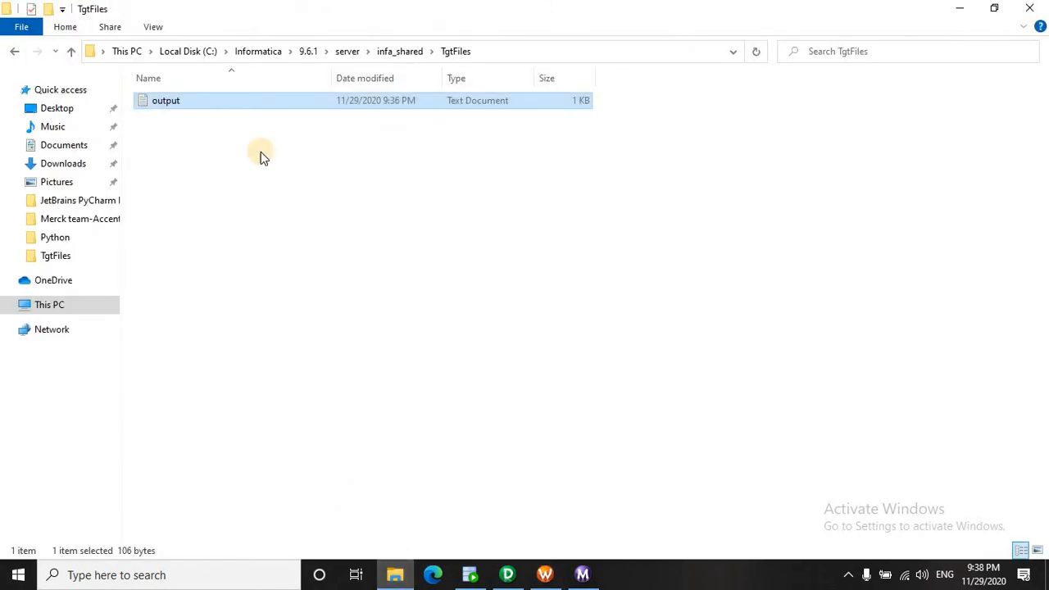
{"action": "double_click", "coordinate": [174, 102]}
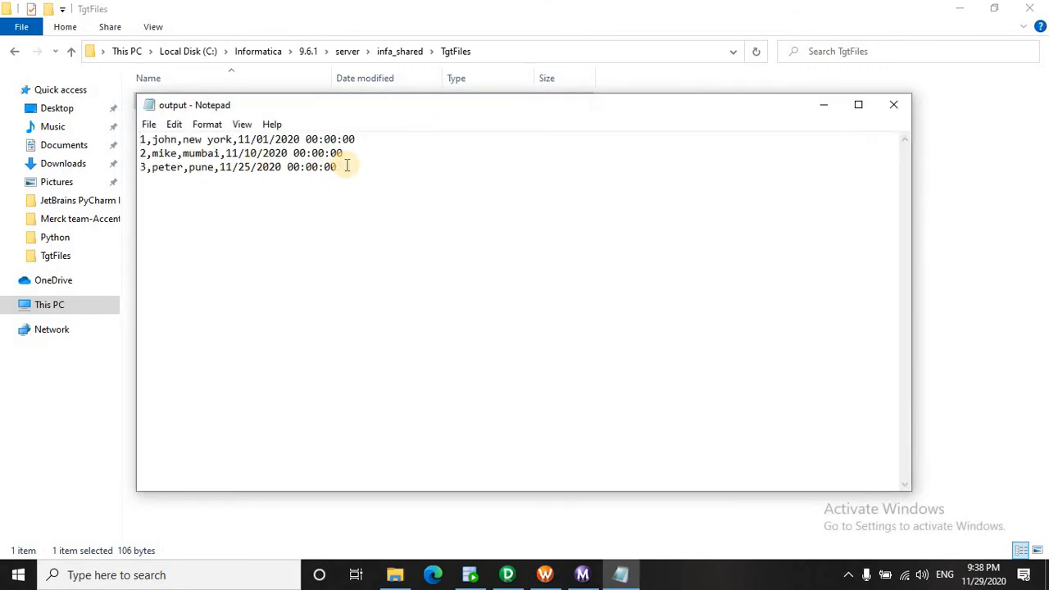
{"action": "left_click_drag", "start_coordinate": [347, 166], "coordinate": [105, 118]}
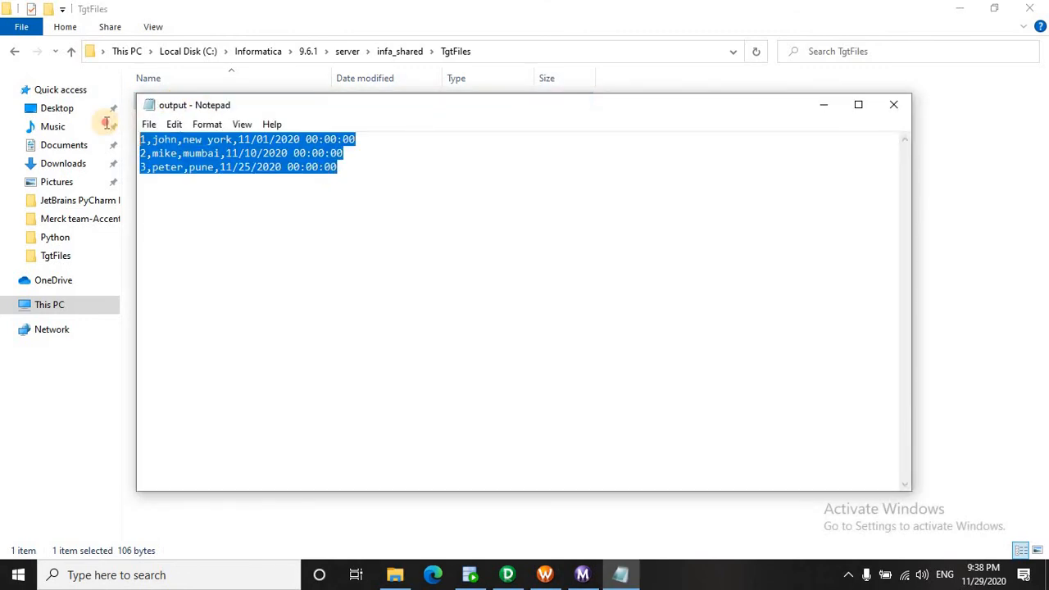
{"action": "left_click", "coordinate": [894, 107]}
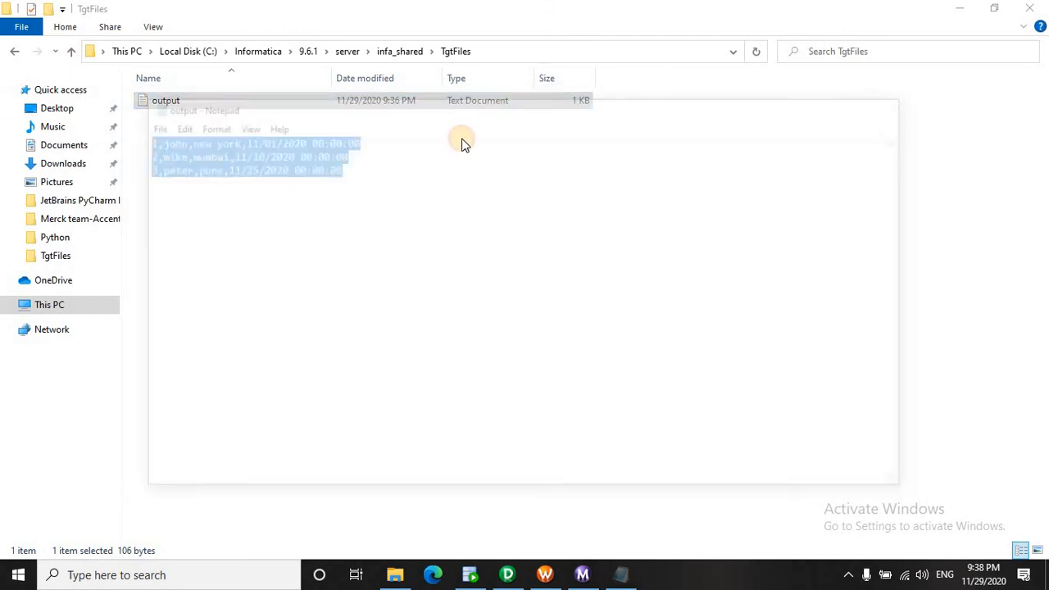
{"action": "left_click", "coordinate": [478, 190]}
{"action": "left_click", "coordinate": [543, 572]}
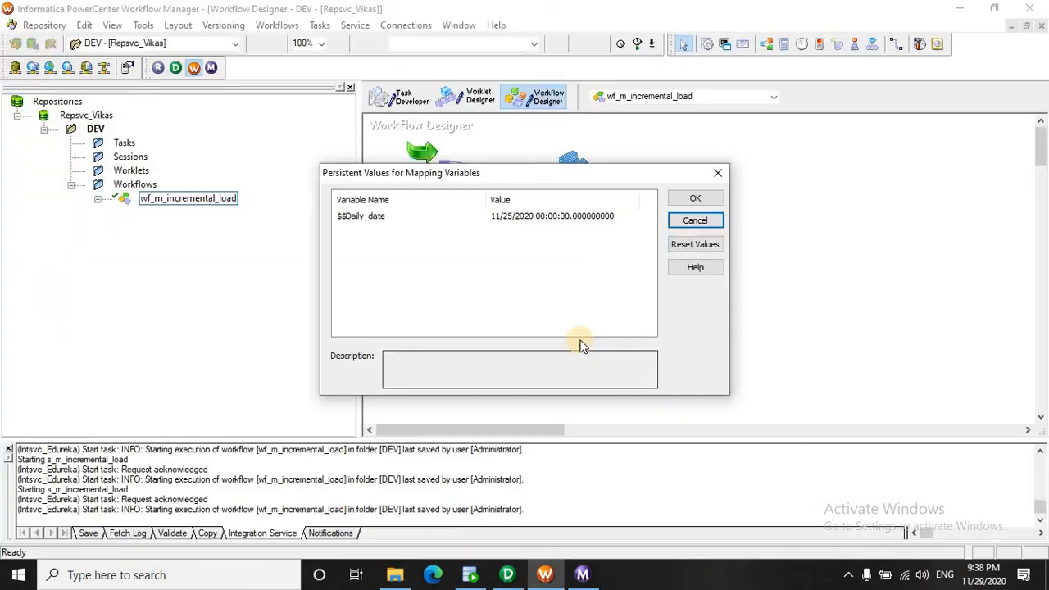
In Oracle SQL Developer's Sandbox worksheet, run only the hr.student insert statement for serial 4, city delhi, dated 30-NOV-20.
{"action": "left_click", "coordinate": [470, 574]}
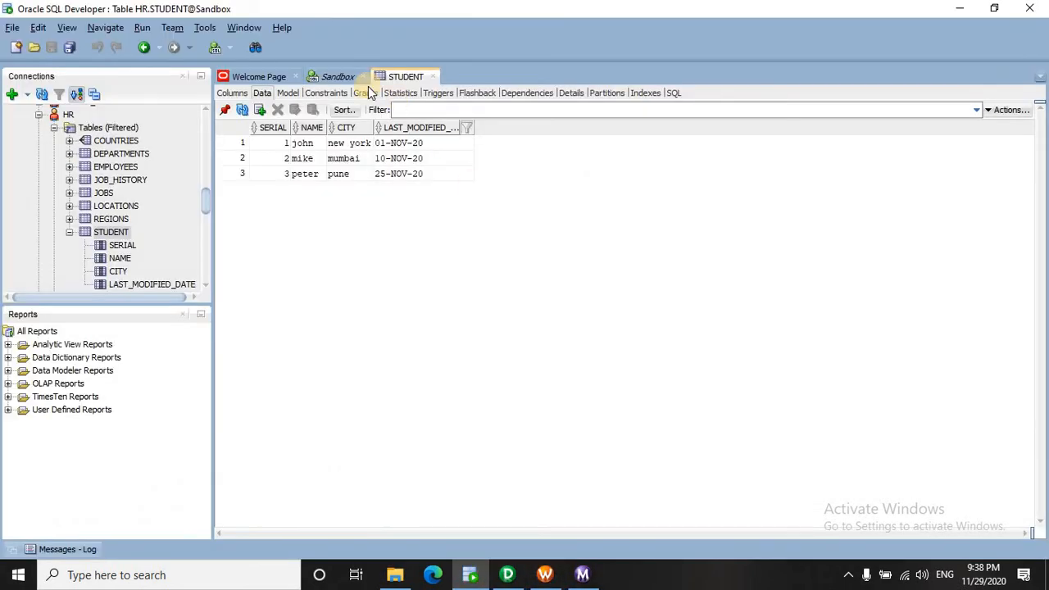
{"action": "left_click", "coordinate": [328, 76]}
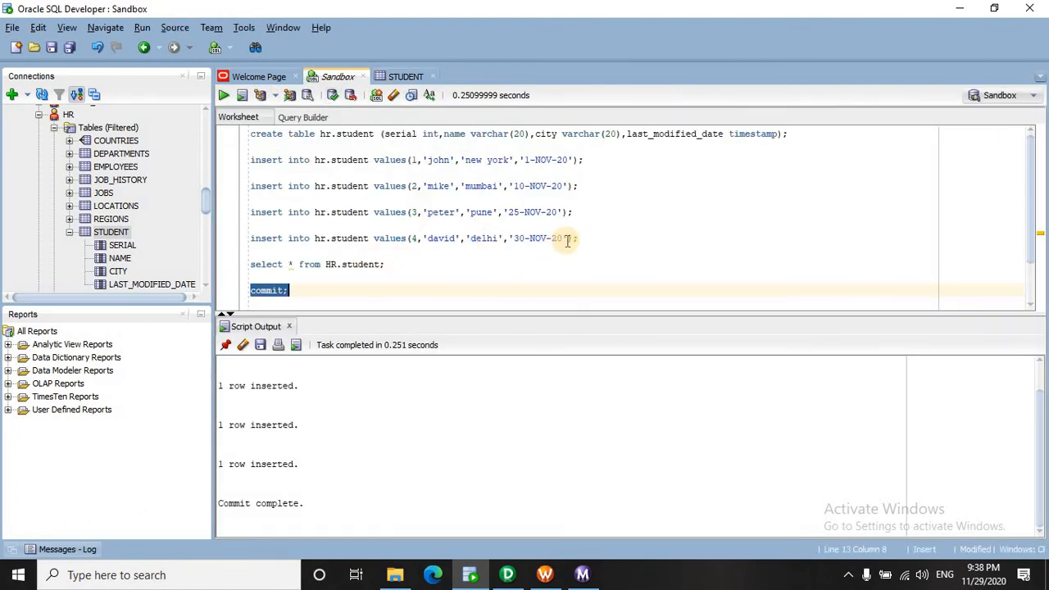
{"action": "left_click_drag", "start_coordinate": [590, 241], "coordinate": [252, 238]}
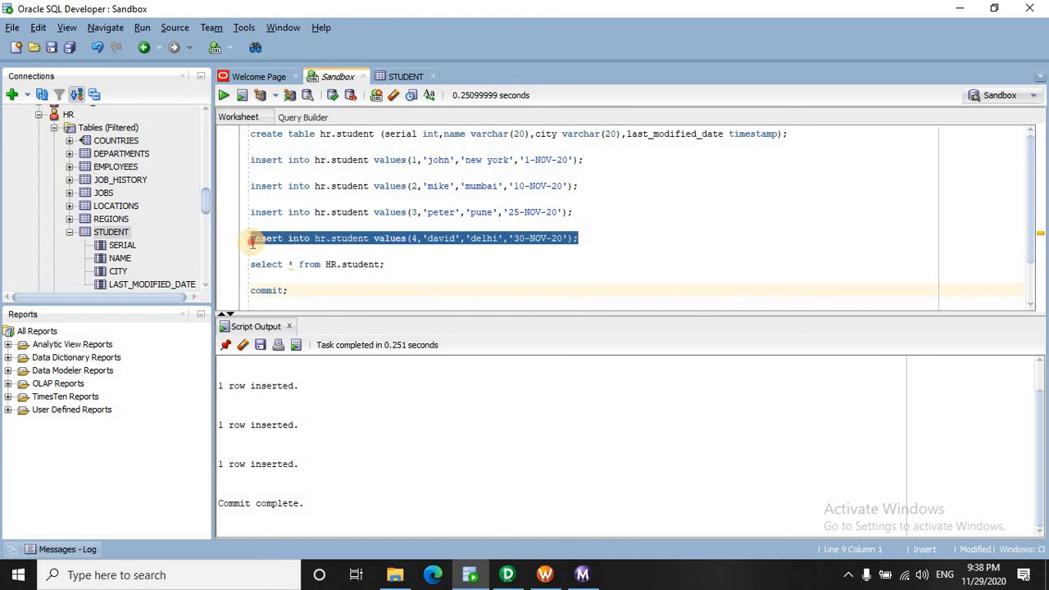
{"action": "left_click", "coordinate": [223, 96]}
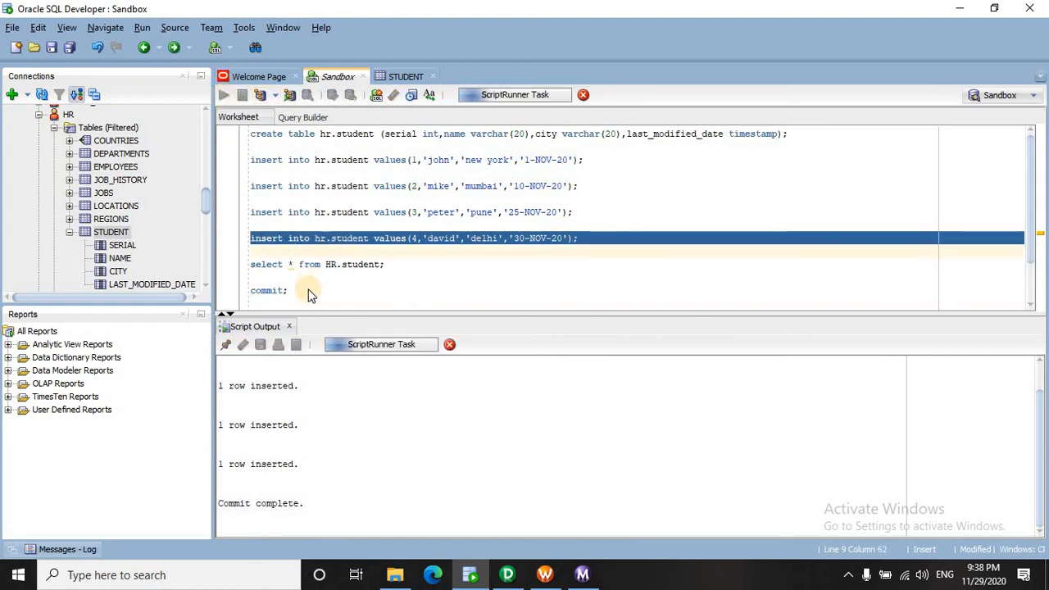
Commit the inserted row by running only the commit statement, and refresh the STUDENT table's data.
{"action": "left_click_drag", "start_coordinate": [300, 300], "coordinate": [264, 292]}
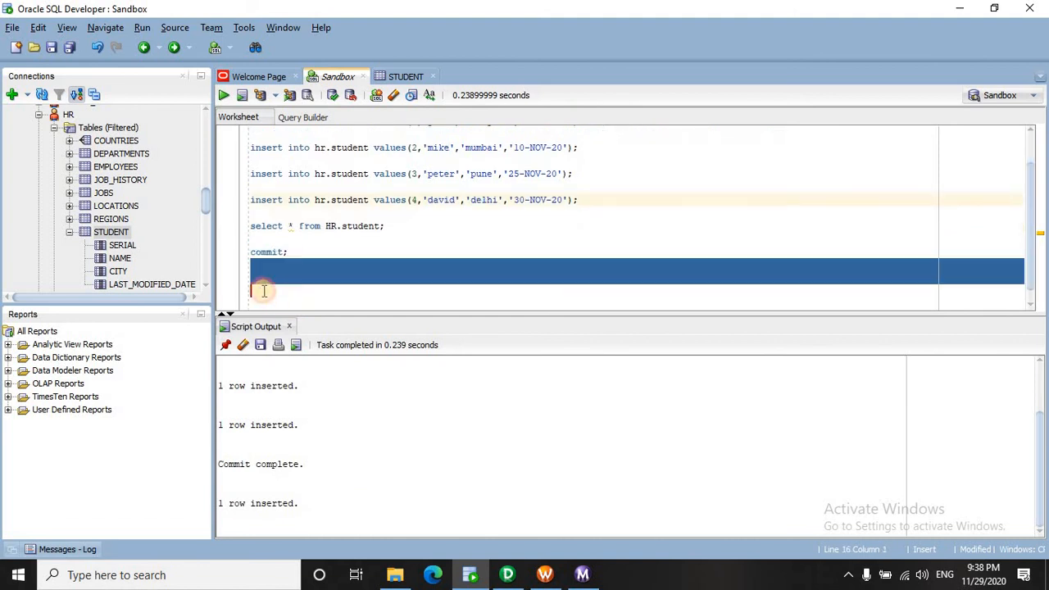
{"action": "left_click", "coordinate": [289, 252]}
{"action": "left_click_drag", "start_coordinate": [288, 253], "coordinate": [241, 255]}
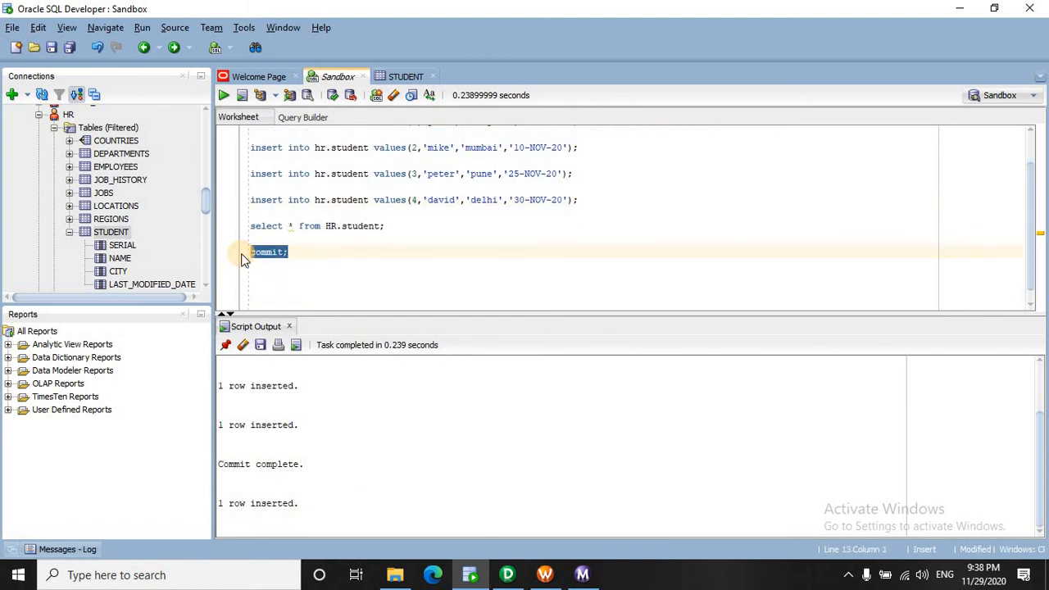
{"action": "left_click", "coordinate": [225, 97]}
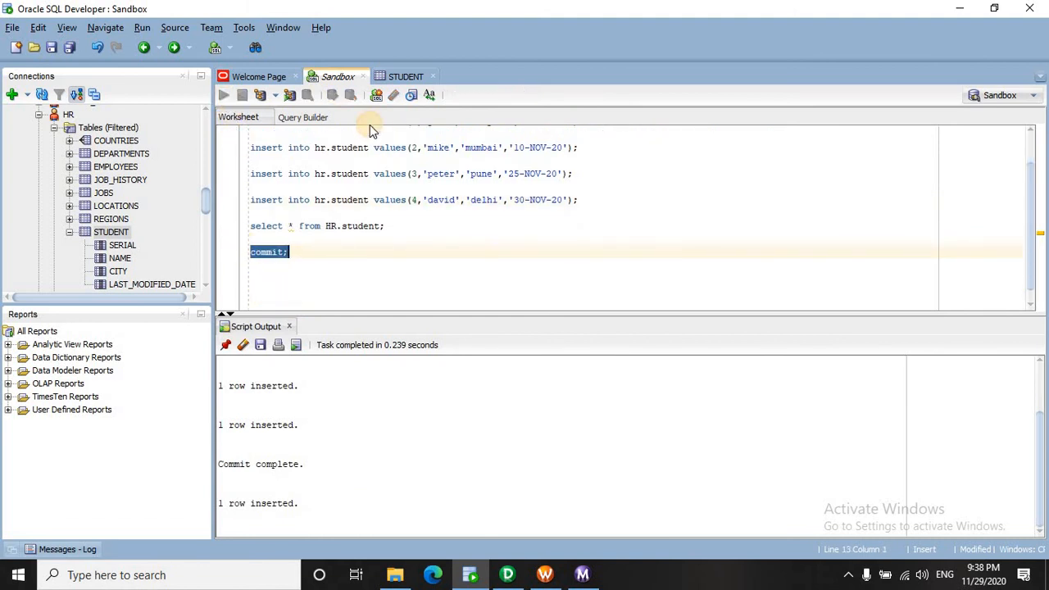
{"action": "left_click", "coordinate": [395, 78]}
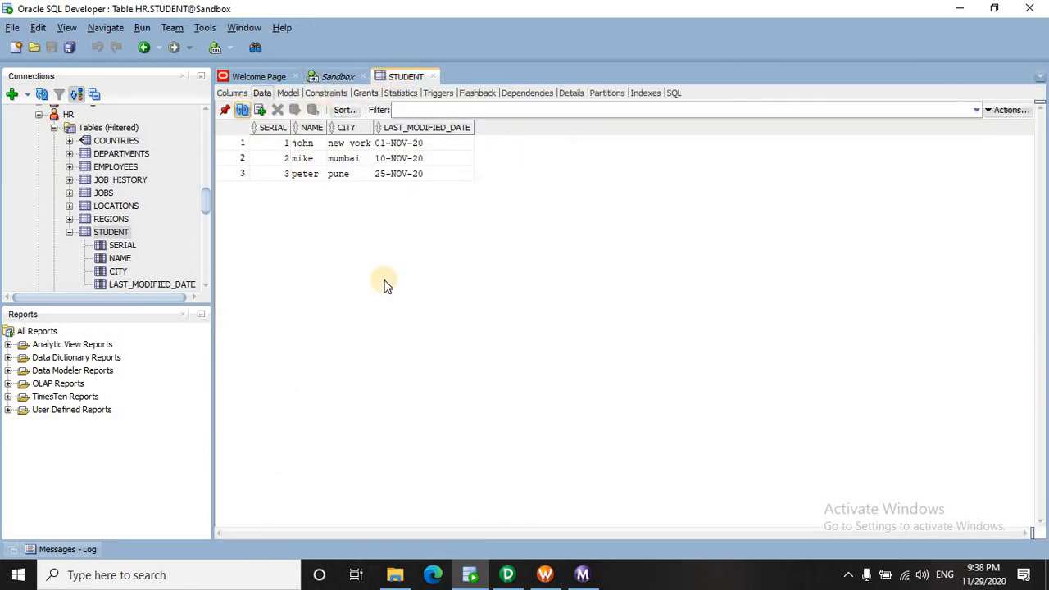
{"action": "key", "text": "ctrl+r"}
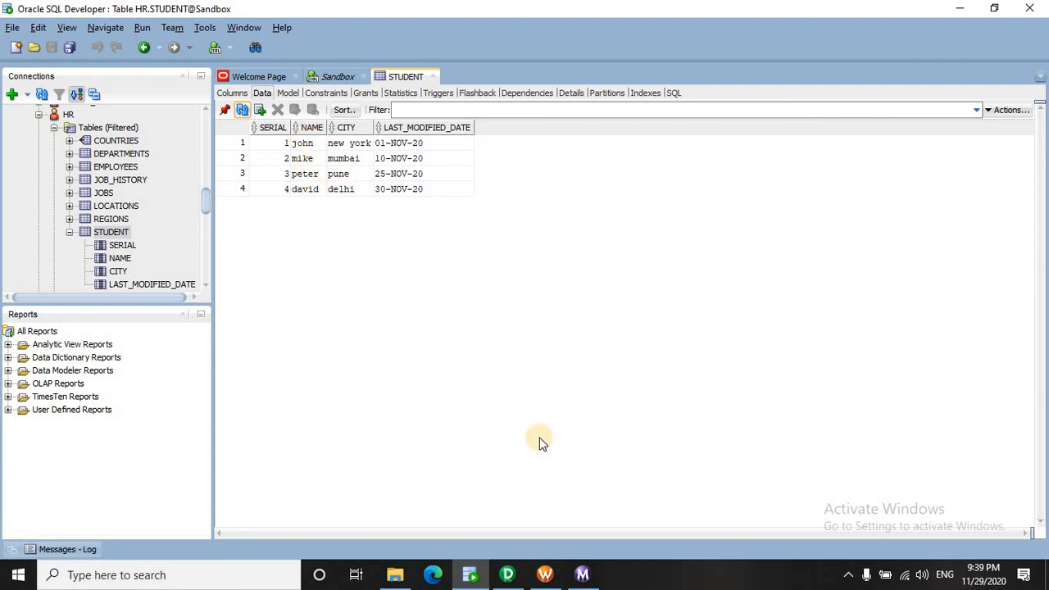
In Workflow Manager, close the persistent values and start the s_m_incremental_load session task again.
{"action": "left_click", "coordinate": [550, 576]}
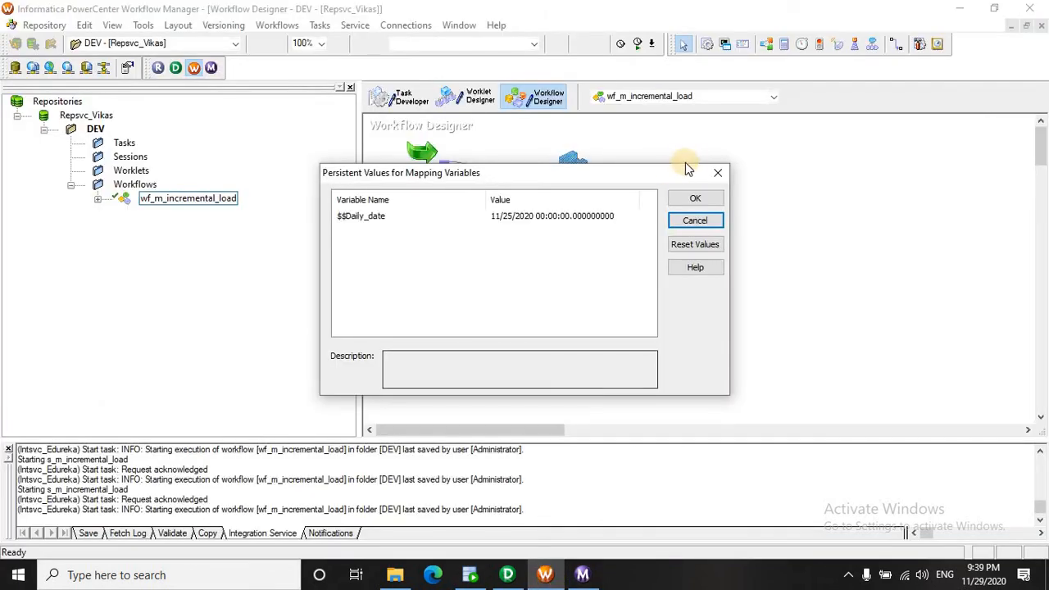
{"action": "left_click", "coordinate": [689, 201]}
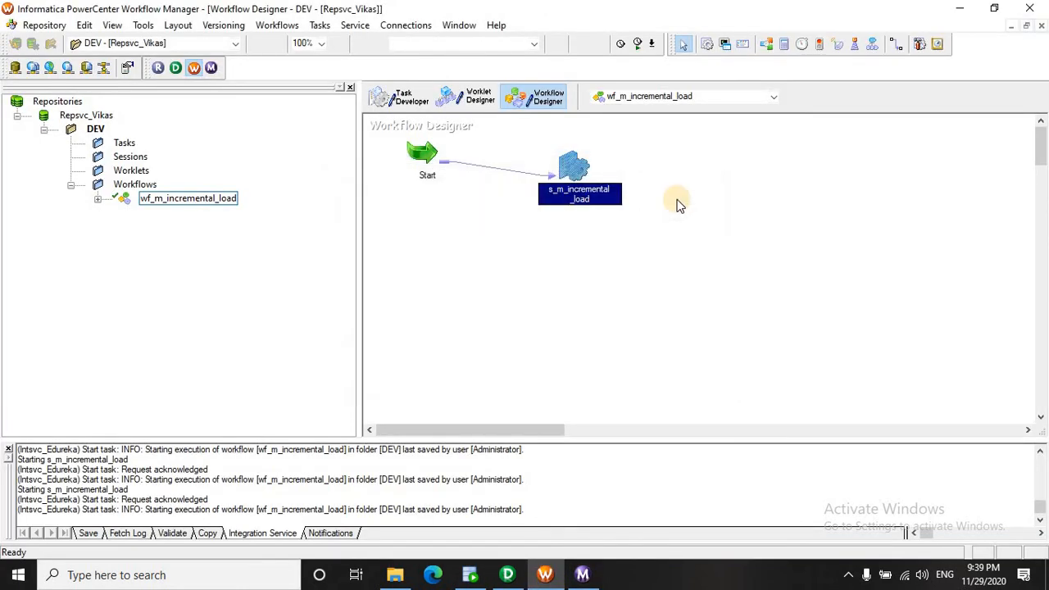
{"action": "right_click", "coordinate": [569, 167]}
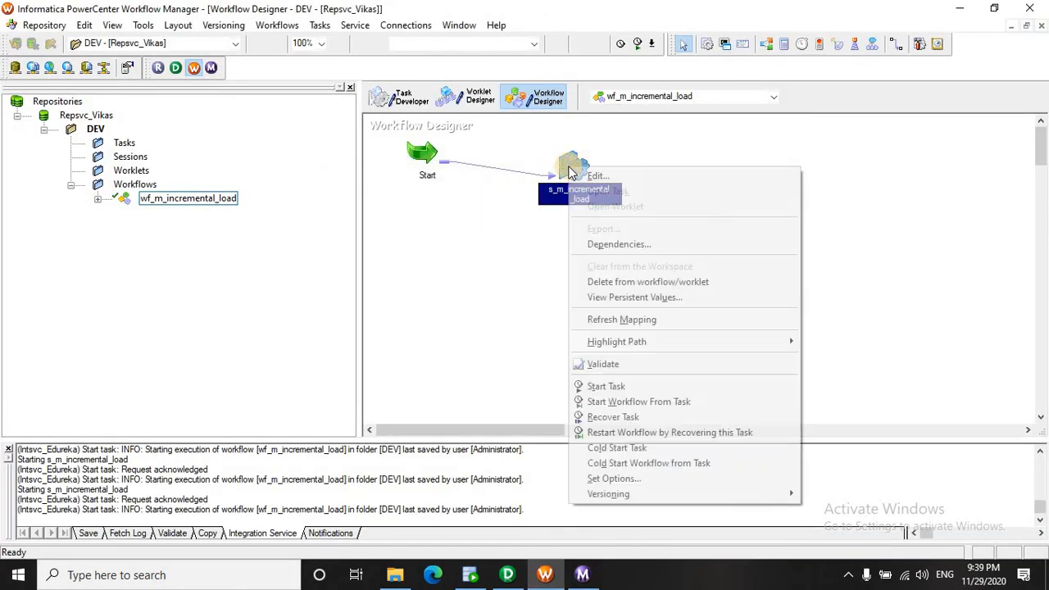
{"action": "left_click", "coordinate": [615, 386]}
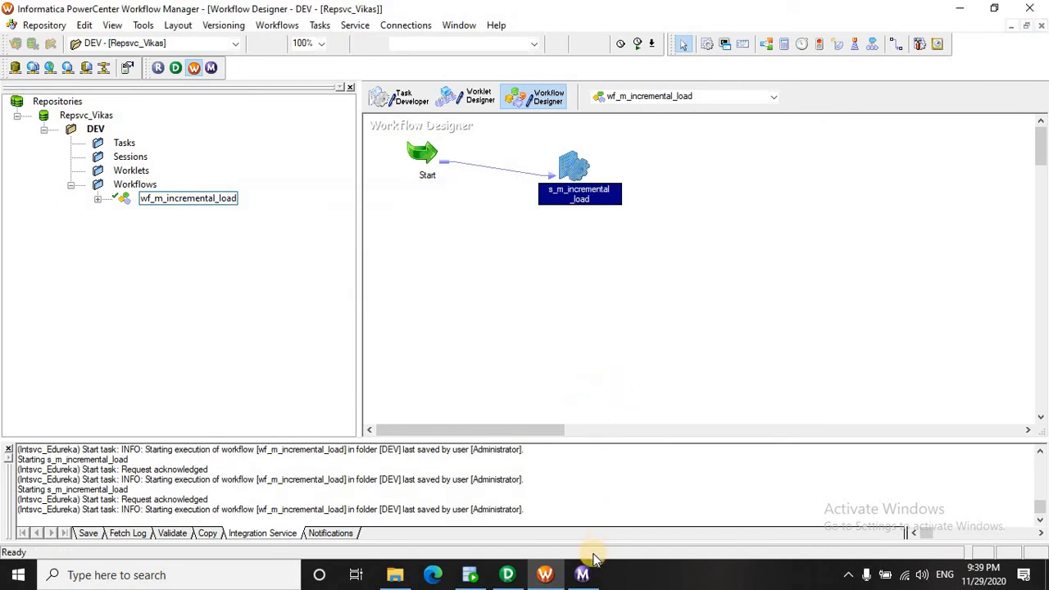
In Workflow Monitor, check the newest s_m_incremental_load run's status and its source and target row counts.
{"action": "left_click", "coordinate": [584, 574]}
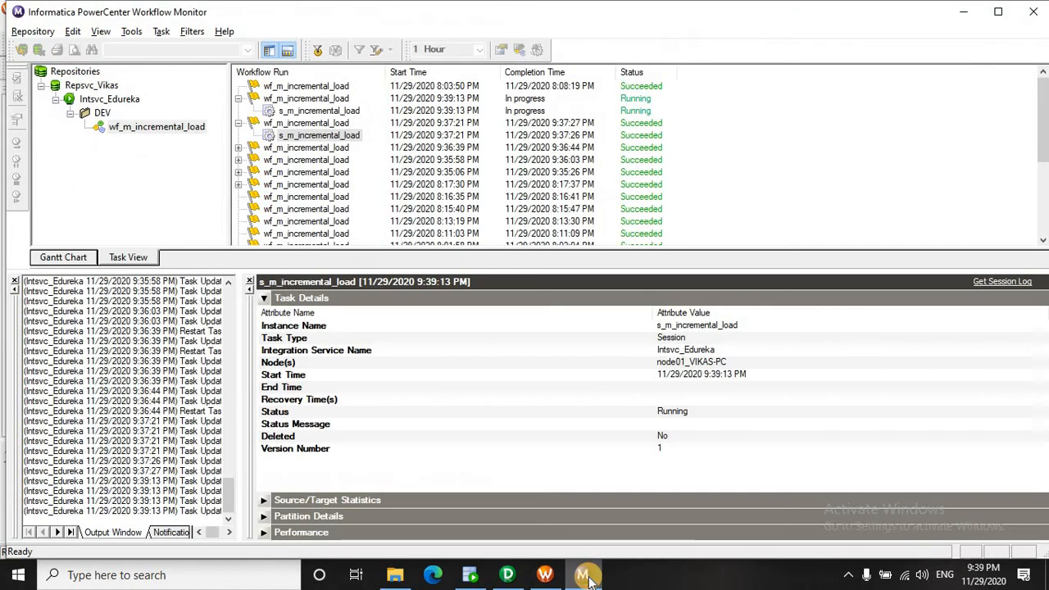
{"action": "left_click", "coordinate": [324, 113]}
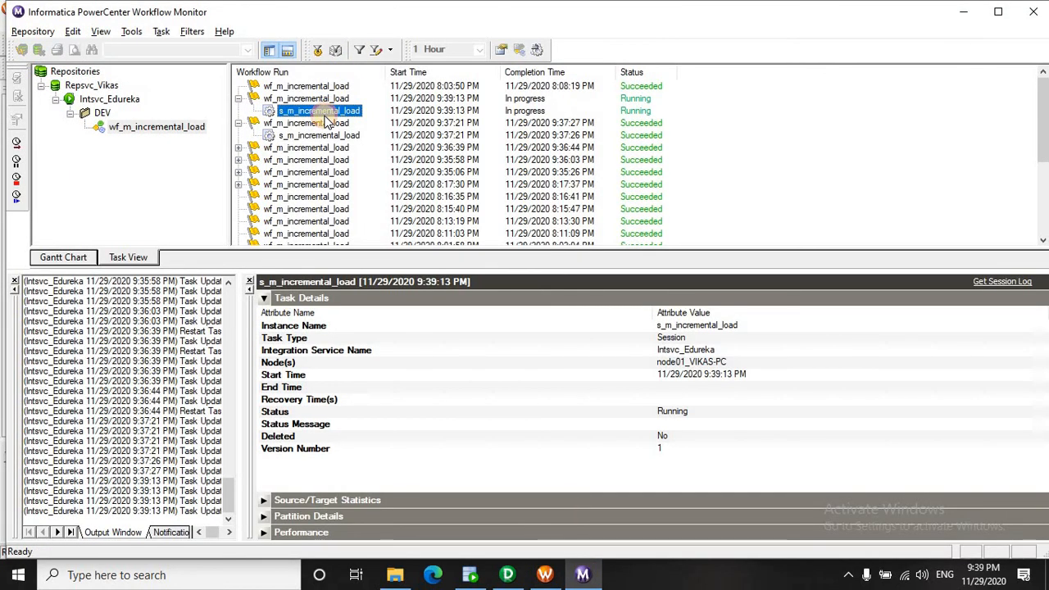
{"action": "left_click", "coordinate": [434, 328]}
{"action": "scroll", "coordinate": [437, 336], "scroll_direction": "down", "scroll_amount": 1}
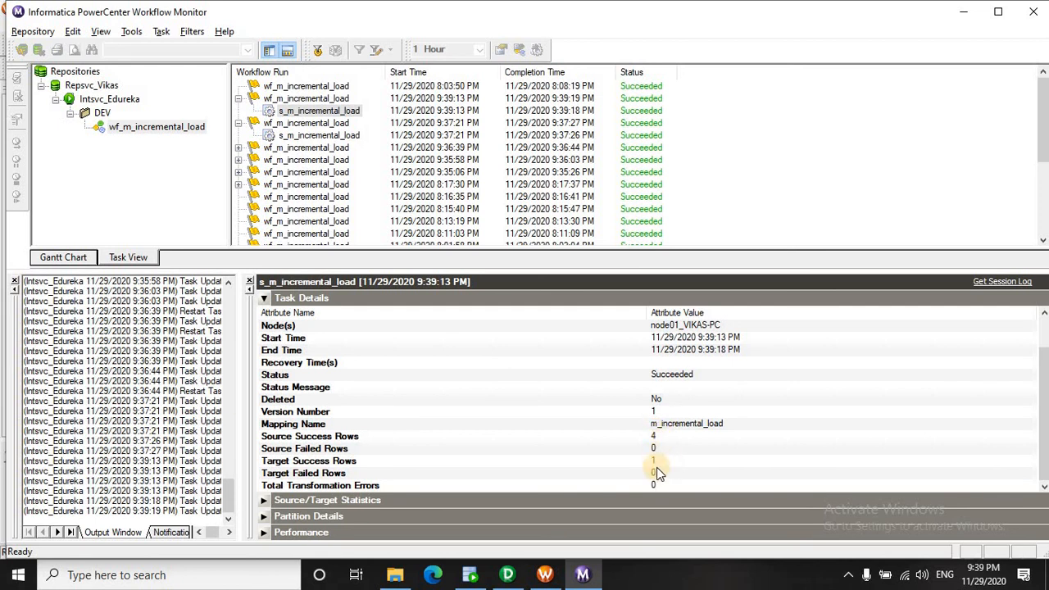
In File Explorer, refresh the TgtFiles folder, review the rows in the output file, and close it.
{"action": "left_click", "coordinate": [400, 571]}
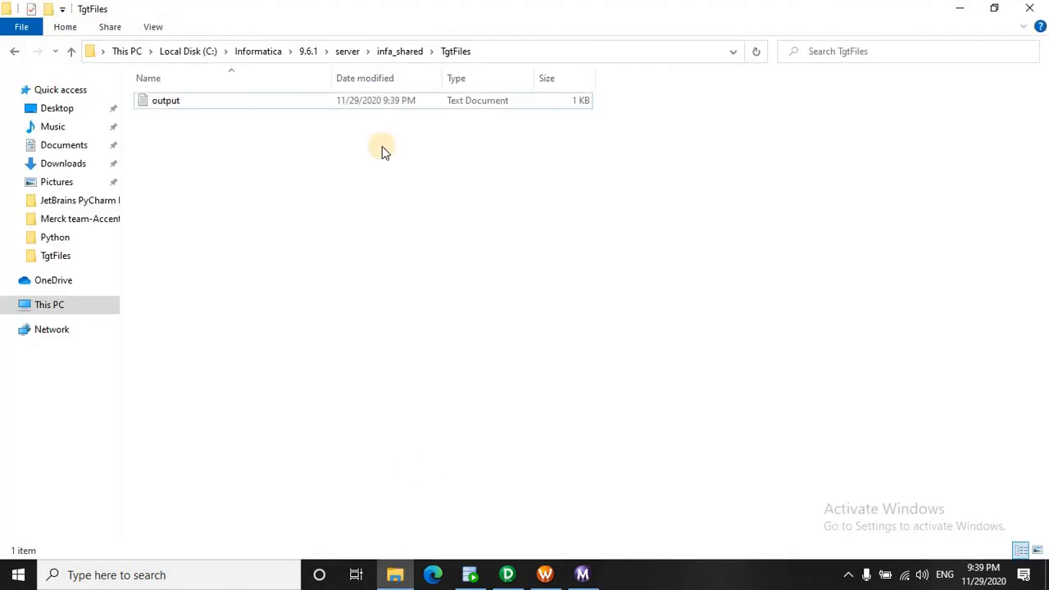
{"action": "right_click", "coordinate": [276, 200]}
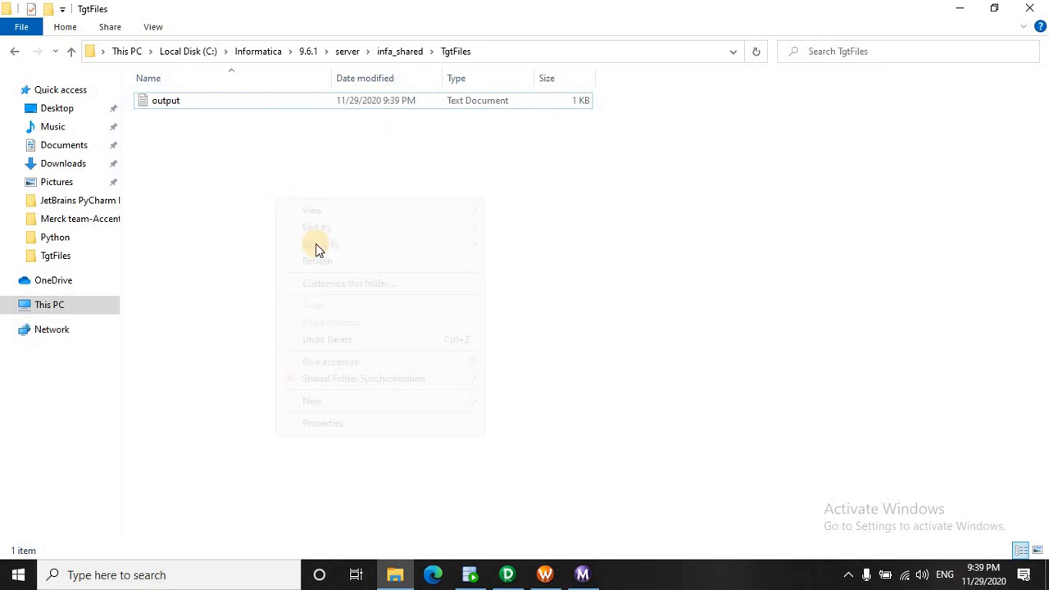
{"action": "left_click", "coordinate": [317, 260]}
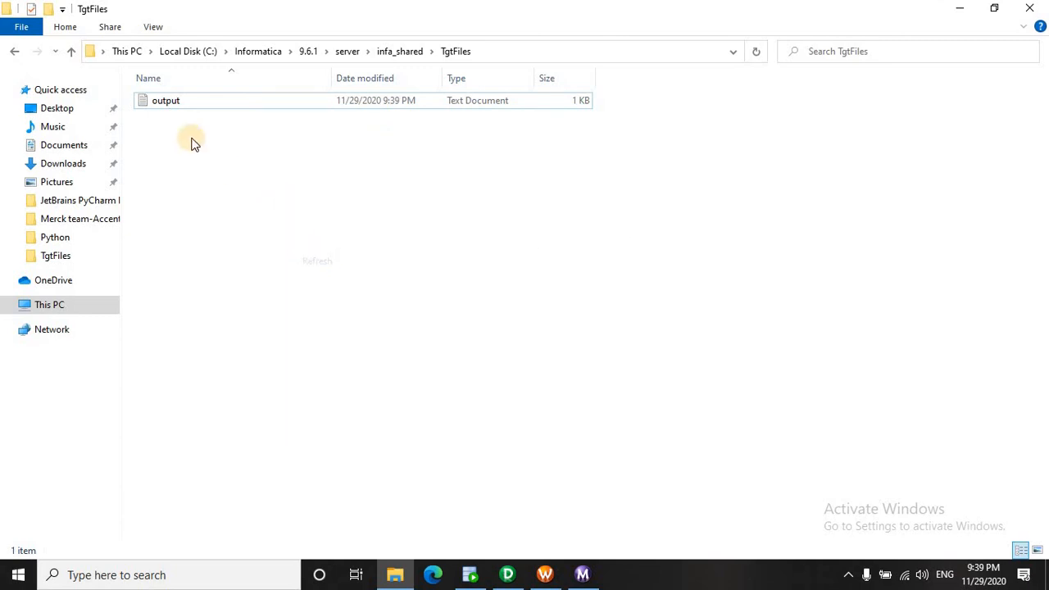
{"action": "double_click", "coordinate": [168, 104]}
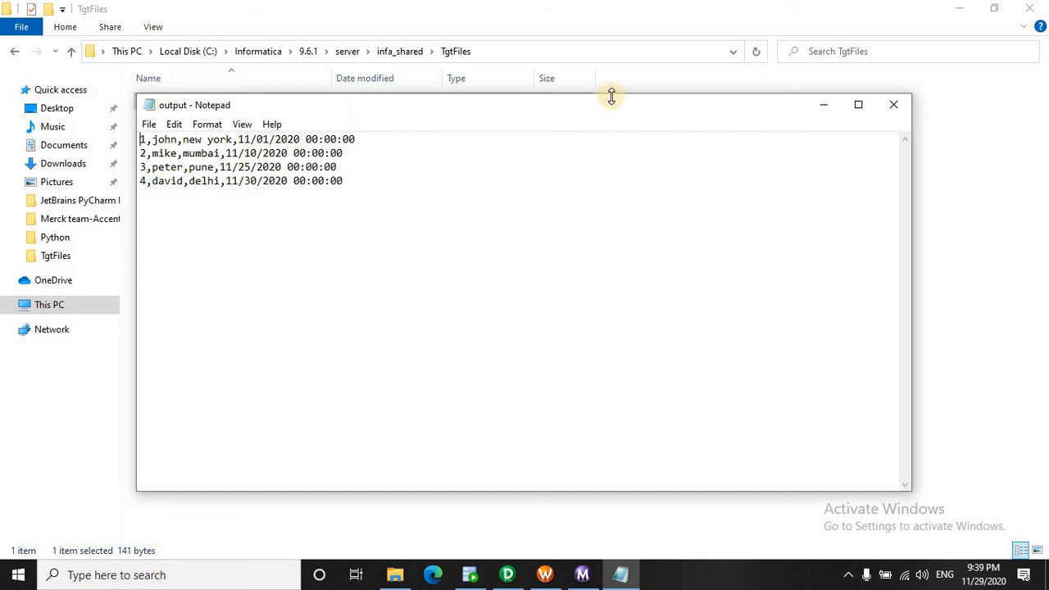
{"action": "left_click", "coordinate": [893, 104]}
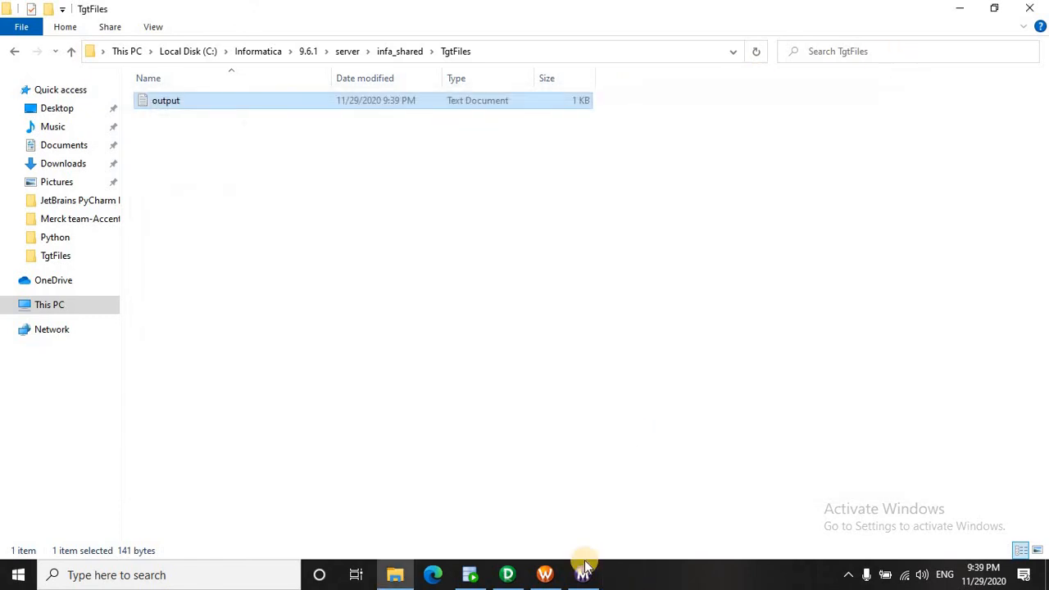
Return to Workflow Manager and view the persistent $$Daily_date value of the s_m_incremental_load session.
{"action": "left_click", "coordinate": [545, 574]}
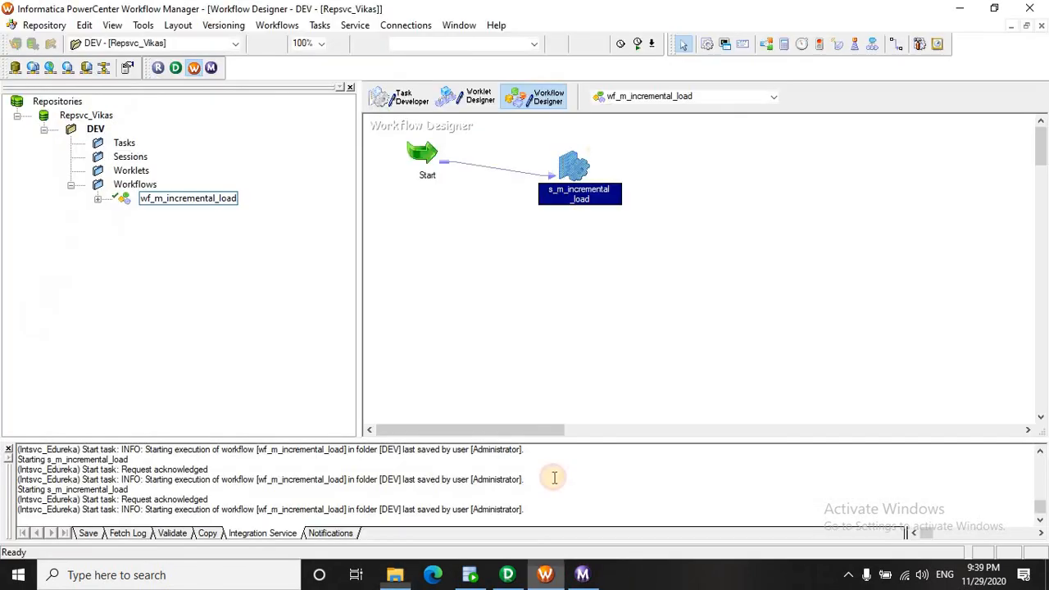
{"action": "right_click", "coordinate": [576, 166]}
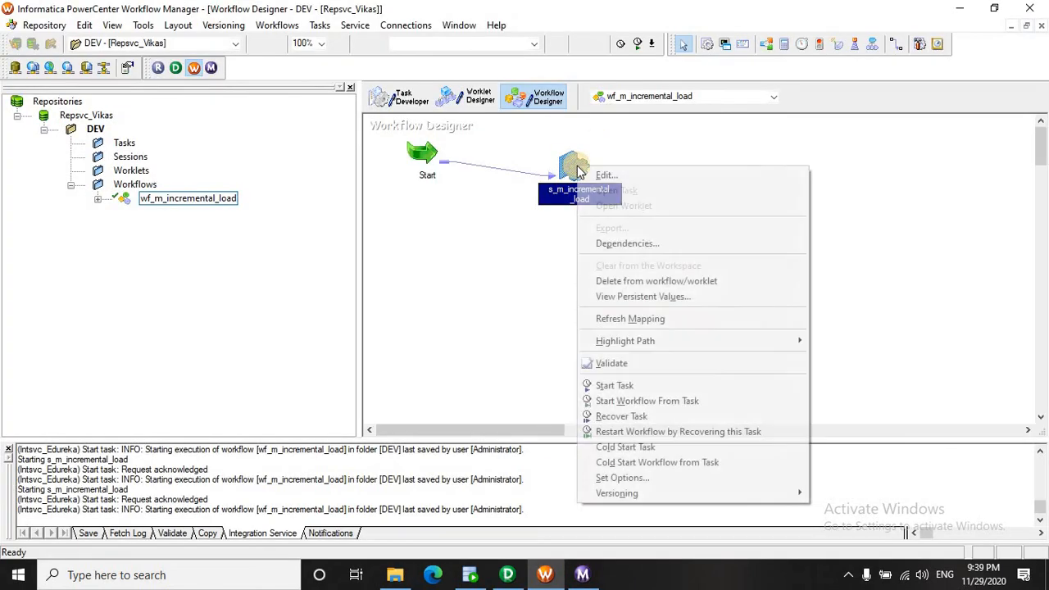
{"action": "left_click", "coordinate": [610, 297]}
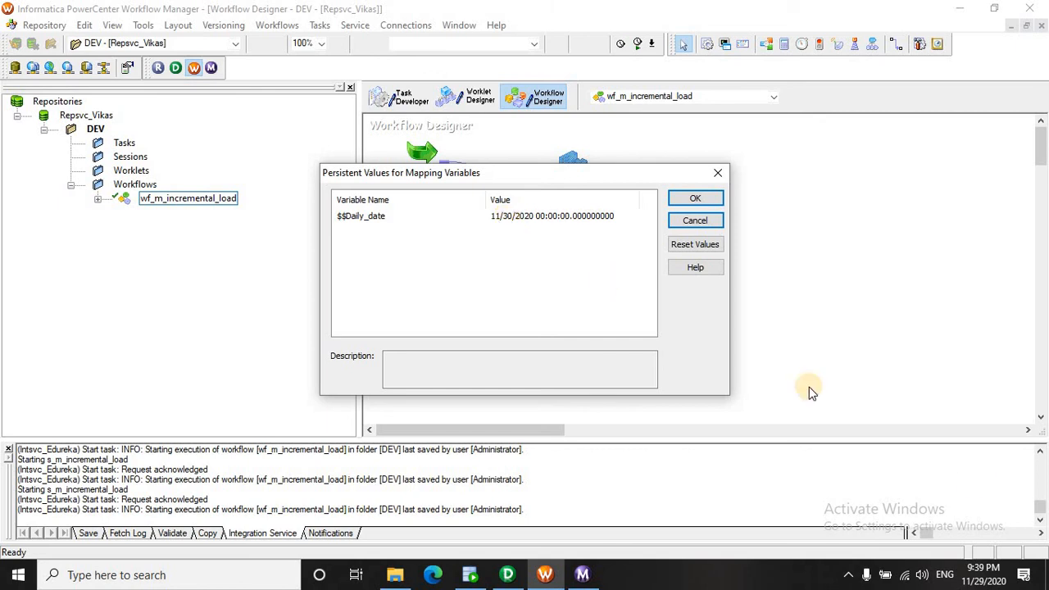
{"action": "mouse_move", "coordinate": [999, 580]}
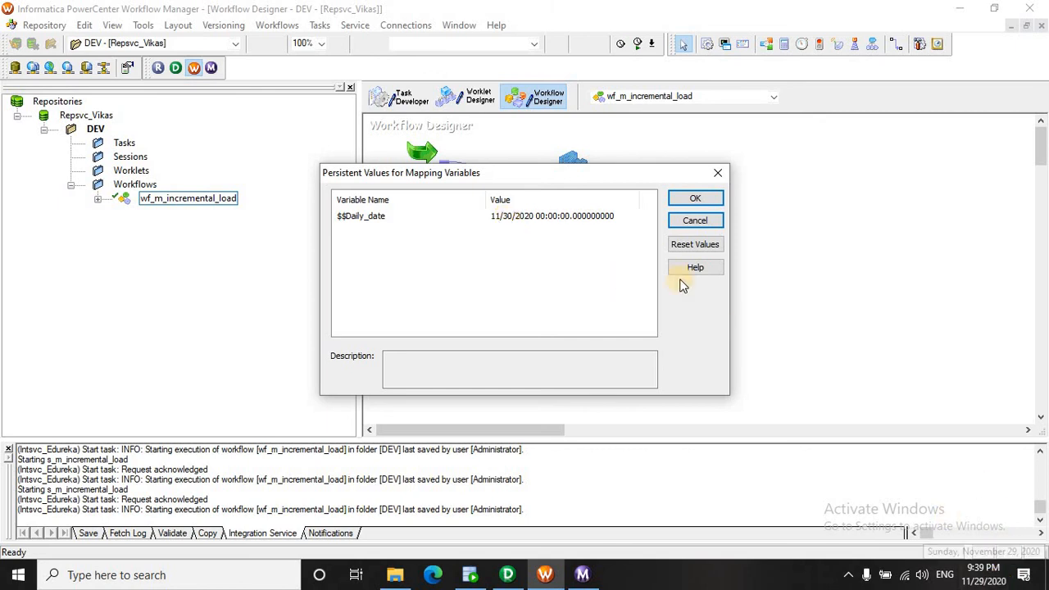